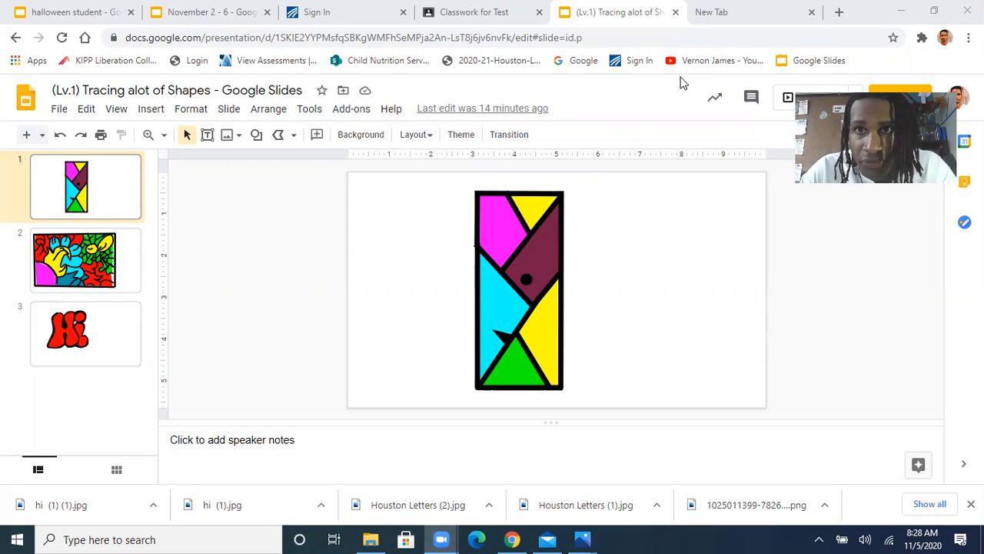
# - Open the image 223.jpg from the "test" material on the Test class's Classwork page in Google Classroom
pyautogui.click(504, 10)
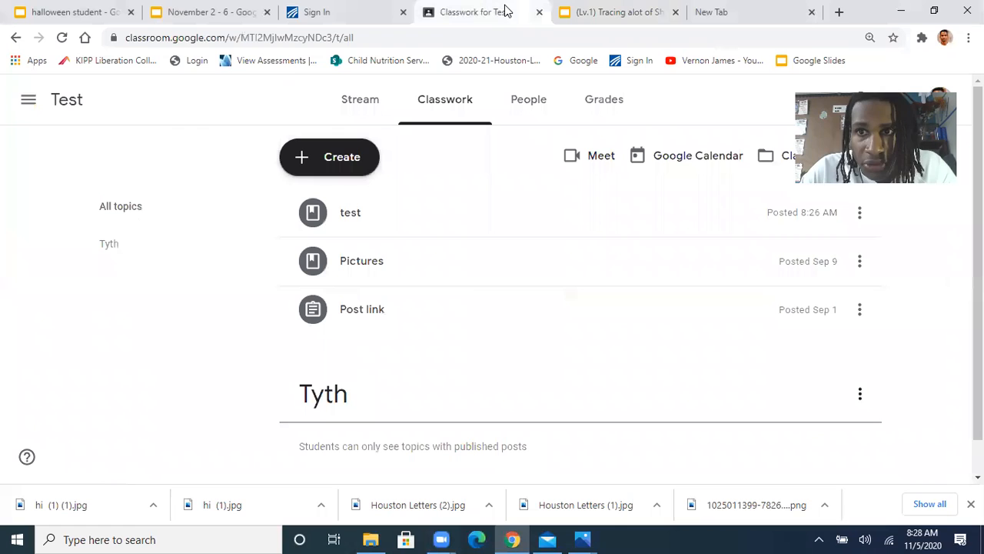
pyautogui.click(353, 104)
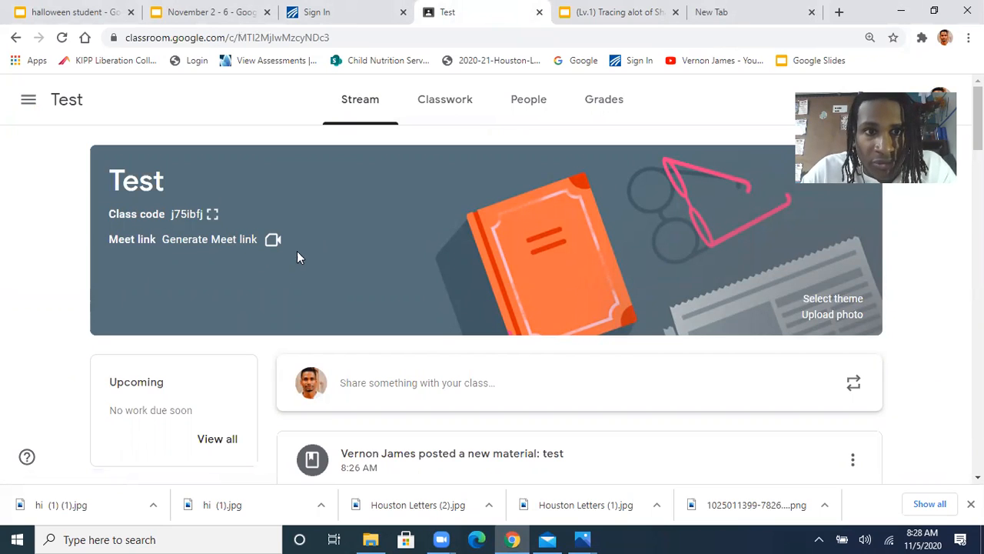
pyautogui.click(443, 114)
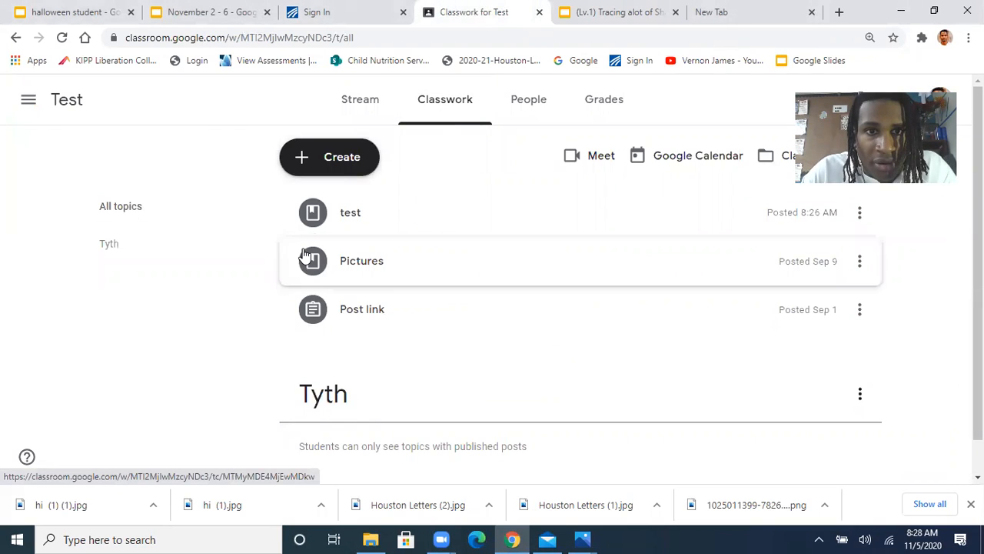
pyautogui.click(354, 224)
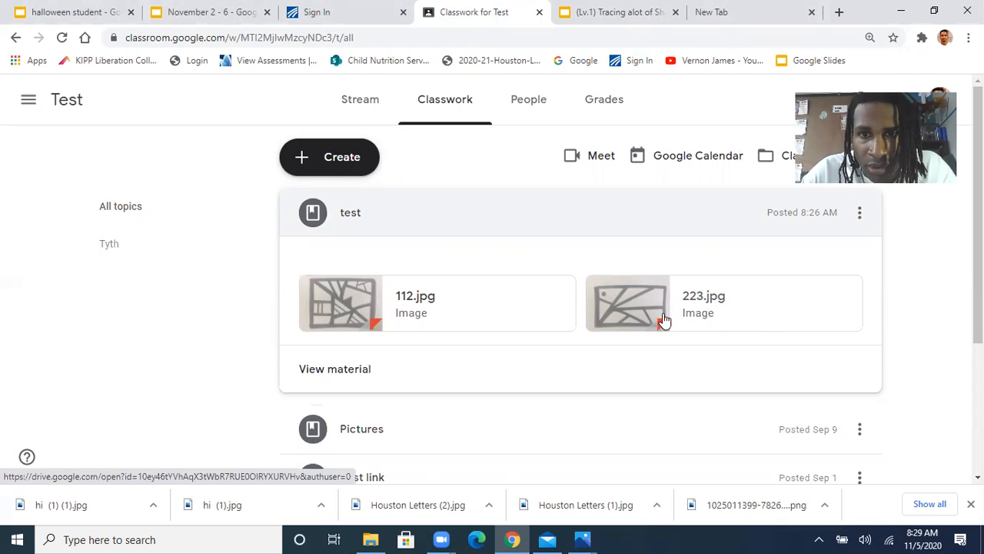
pyautogui.click(746, 305)
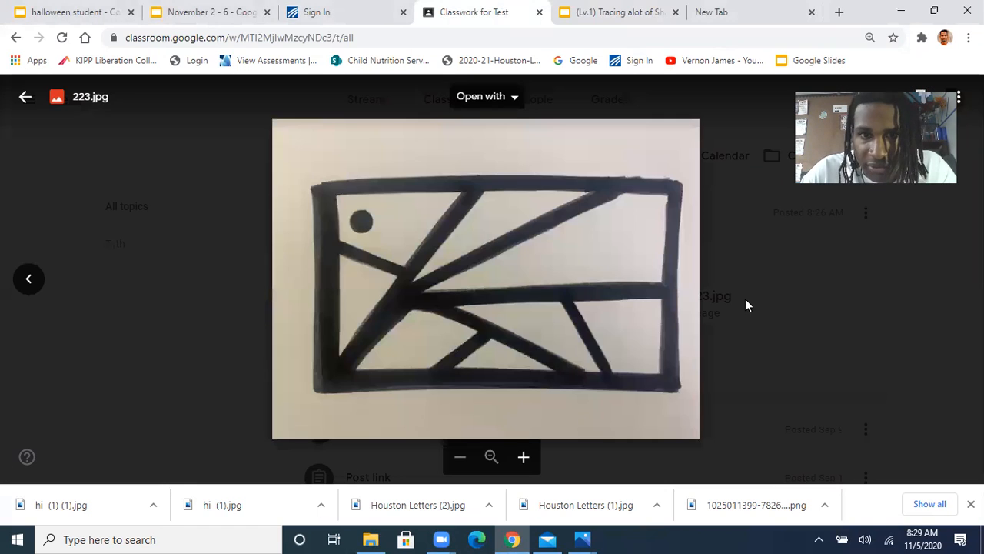
# - Save the displayed drawing to the Downloads folder as the JPEG image "223 (1)"
pyautogui.rightClick(481, 286)
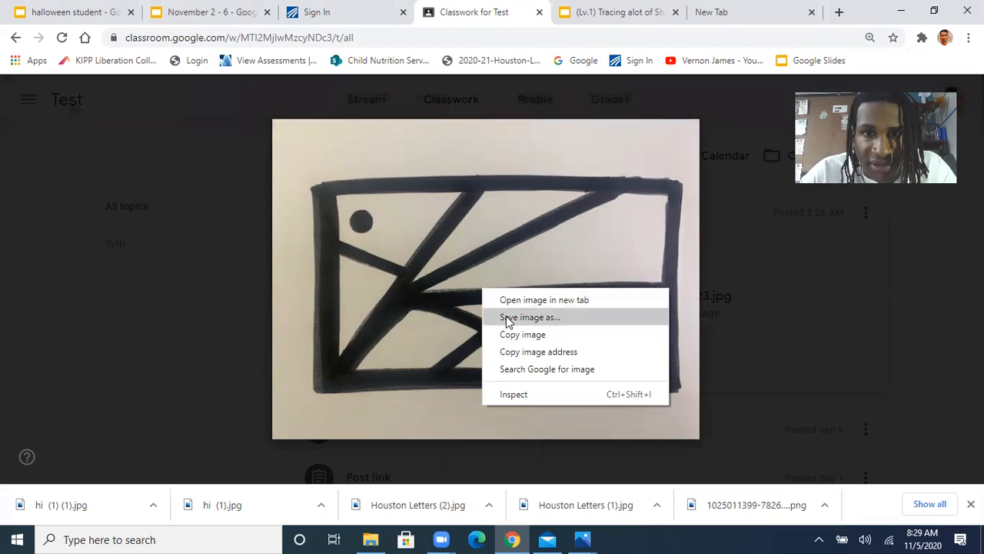
pyautogui.click(506, 316)
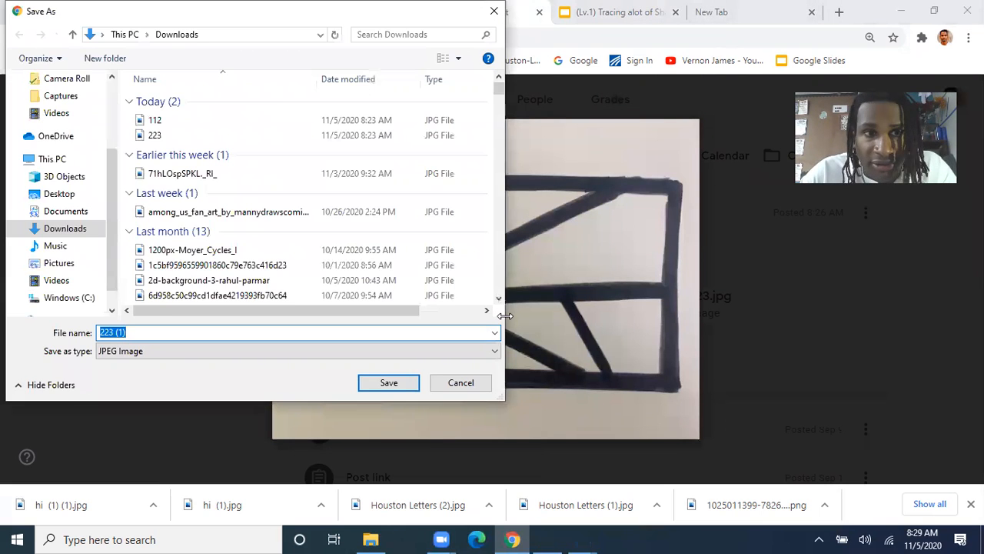
pyautogui.click(385, 383)
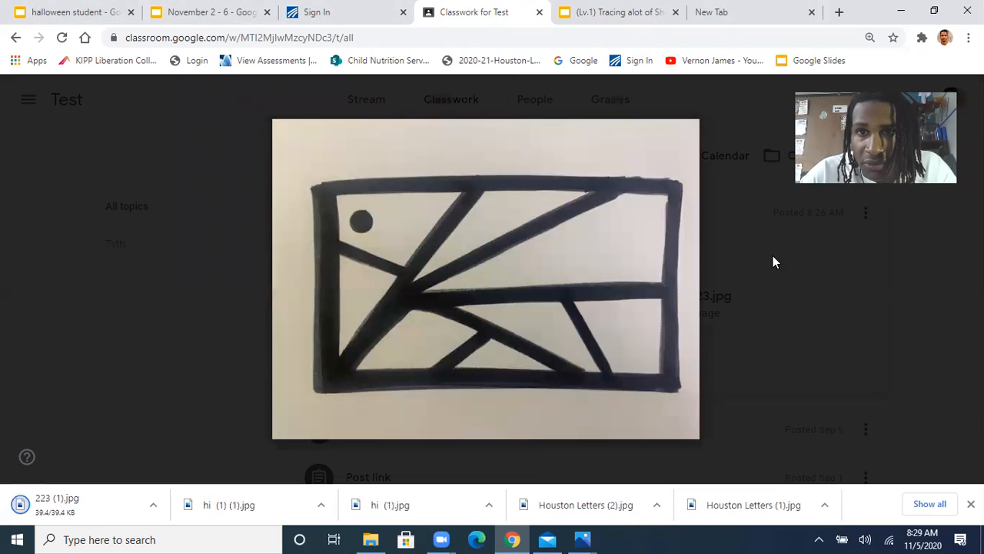
# - Open 223.jpg in a new window as an alternative way to reach its download option, and close that window
pyautogui.click(737, 239)
pyautogui.click(646, 302)
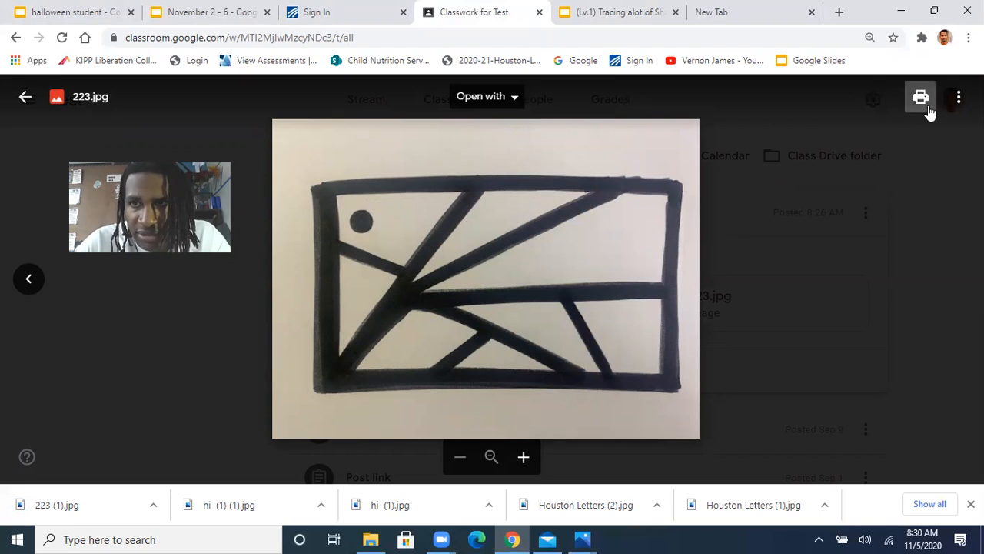
pyautogui.click(958, 105)
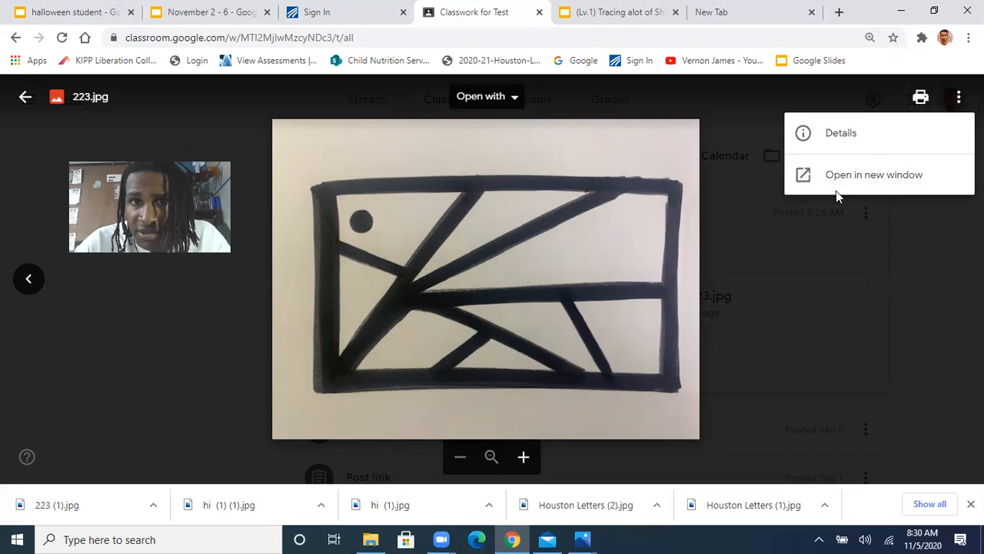
pyautogui.click(516, 100)
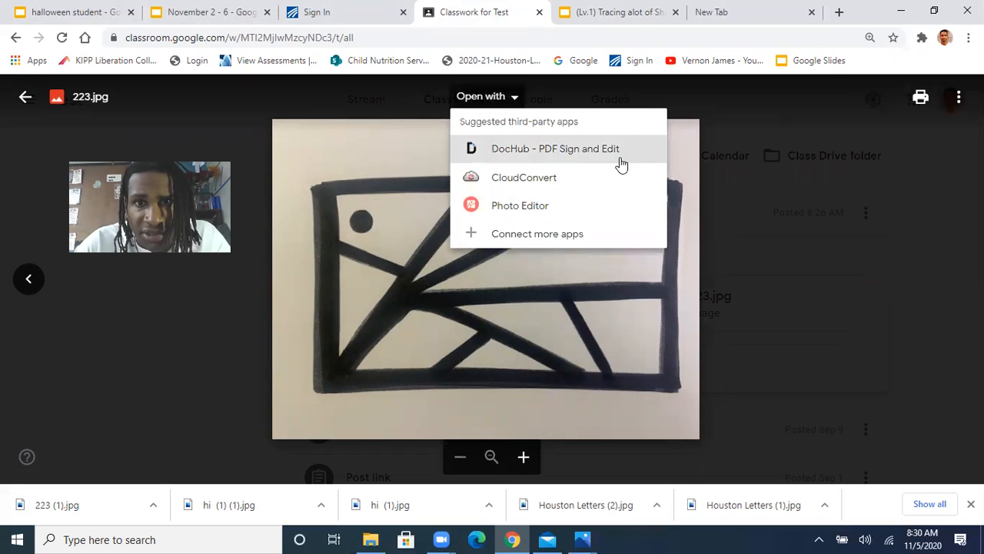
pyautogui.click(737, 112)
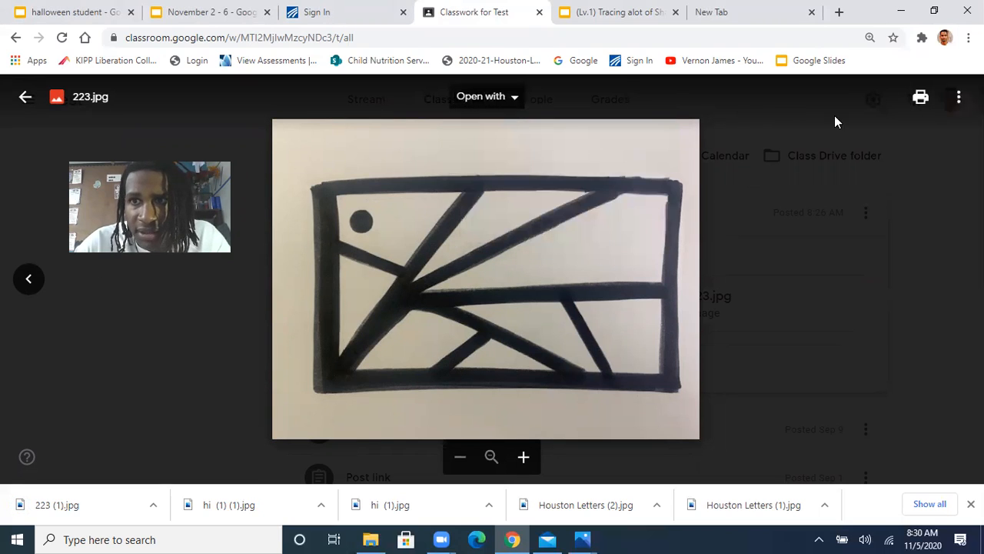
pyautogui.click(957, 100)
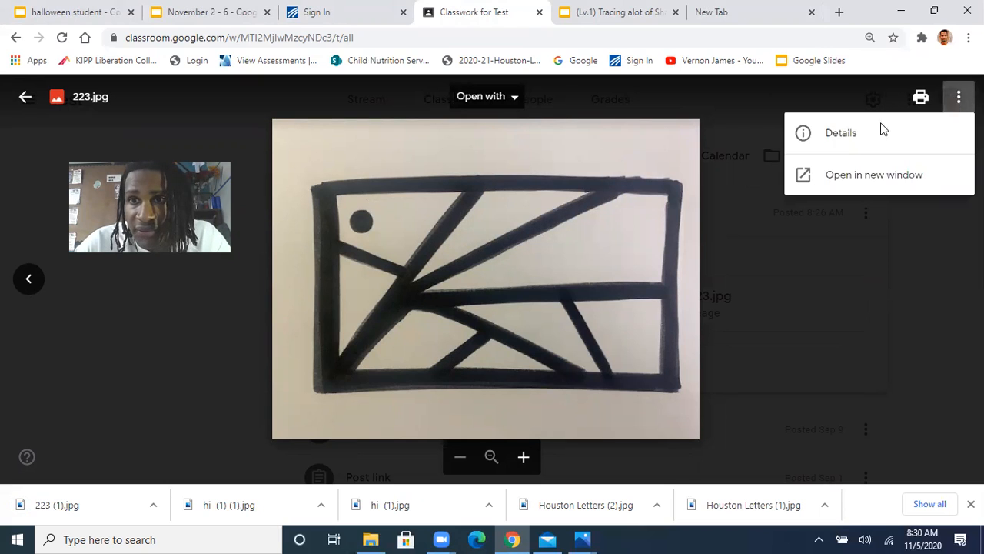
pyautogui.click(846, 183)
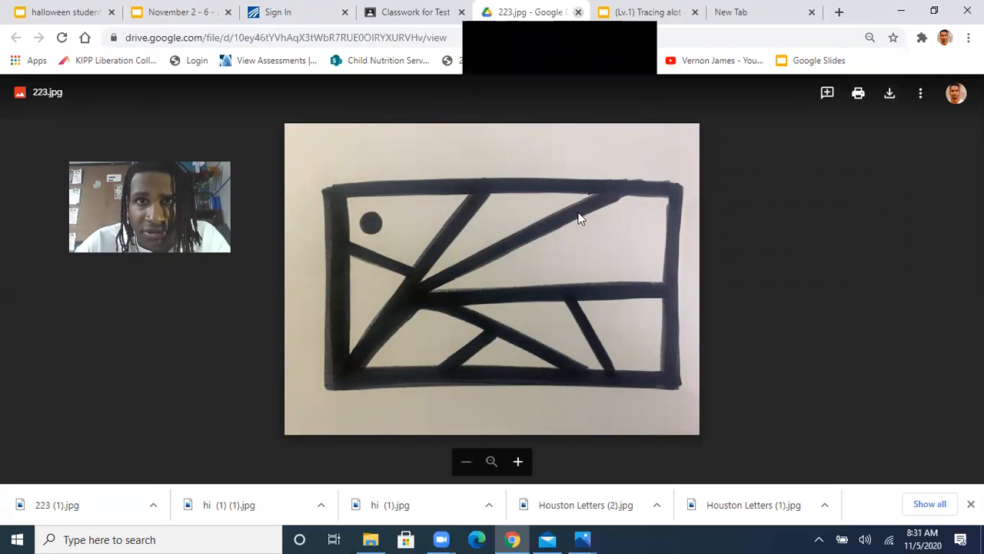
pyautogui.click(579, 13)
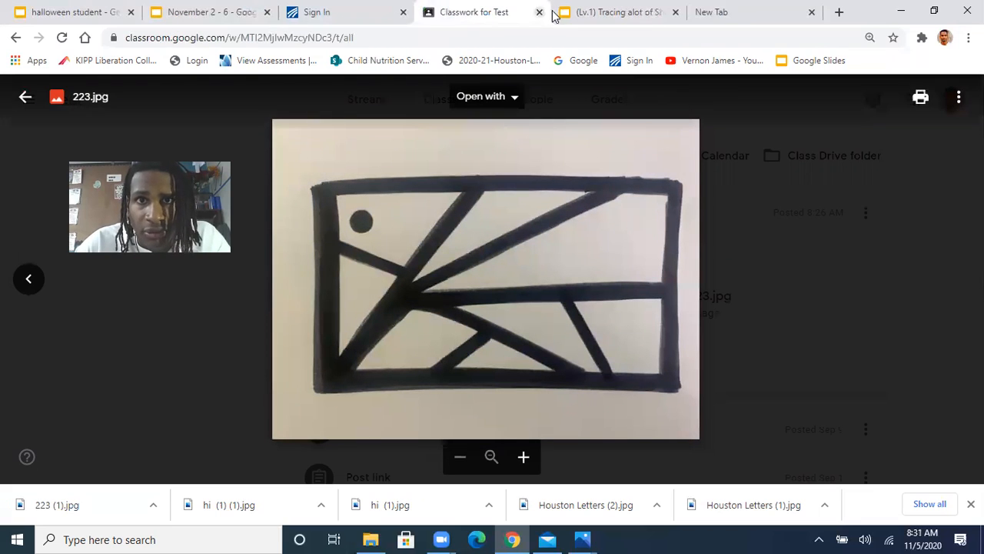
# - Create a blank presentation in Google Slides and dismiss the theme choices
pyautogui.click(764, 14)
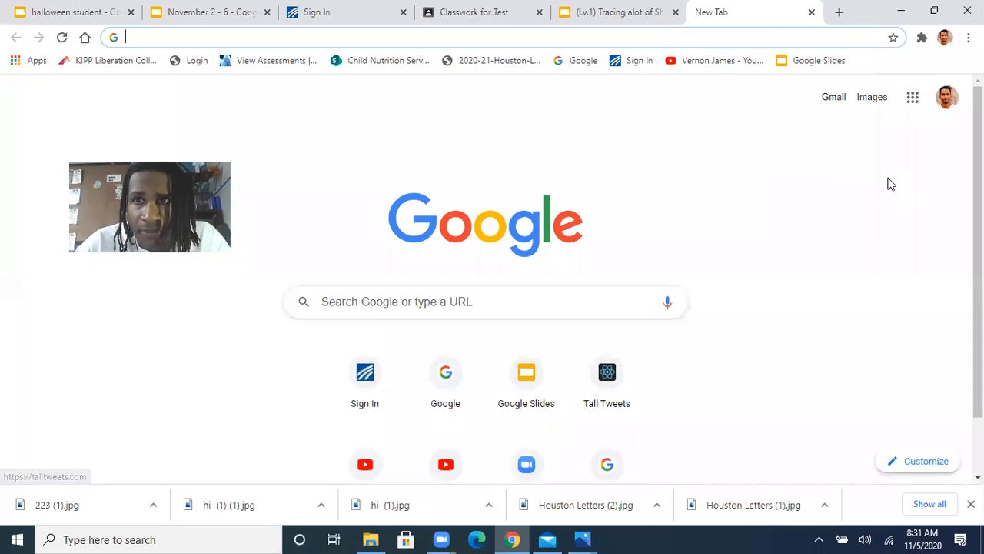
pyautogui.click(911, 97)
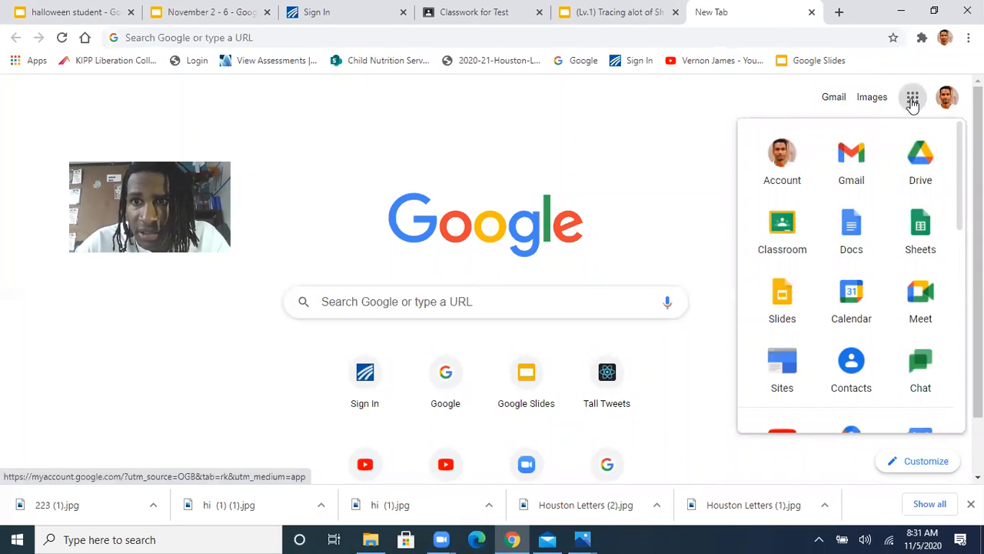
pyautogui.click(784, 307)
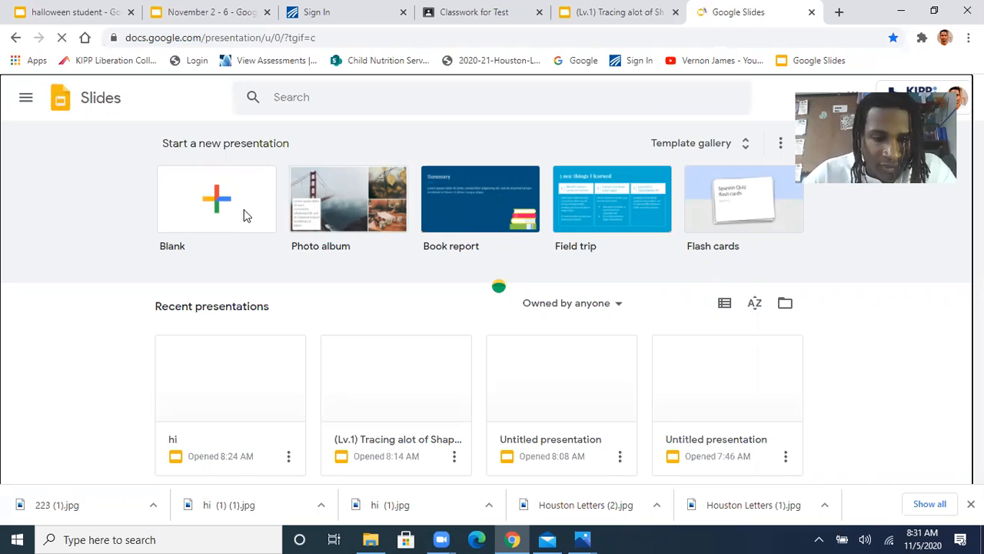
pyautogui.click(243, 209)
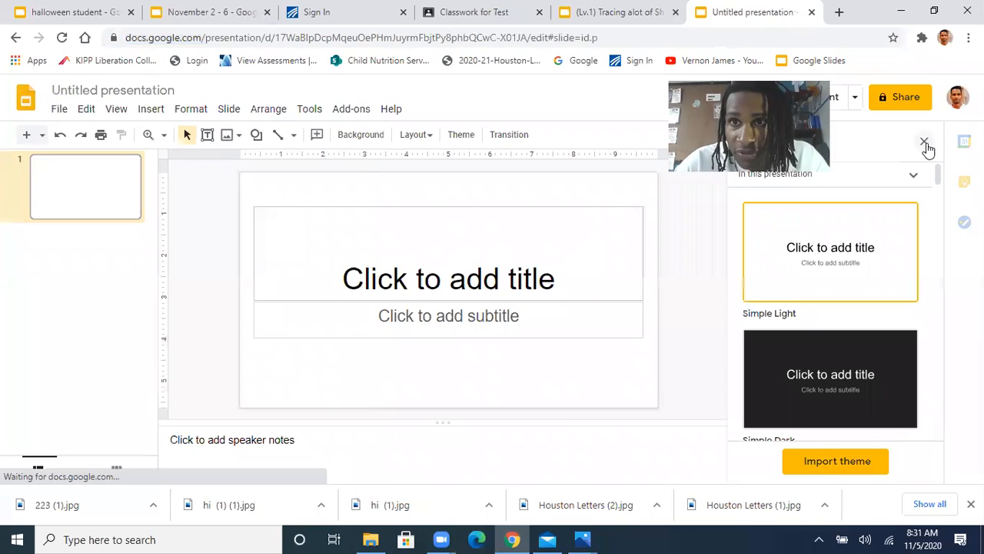
pyautogui.click(926, 145)
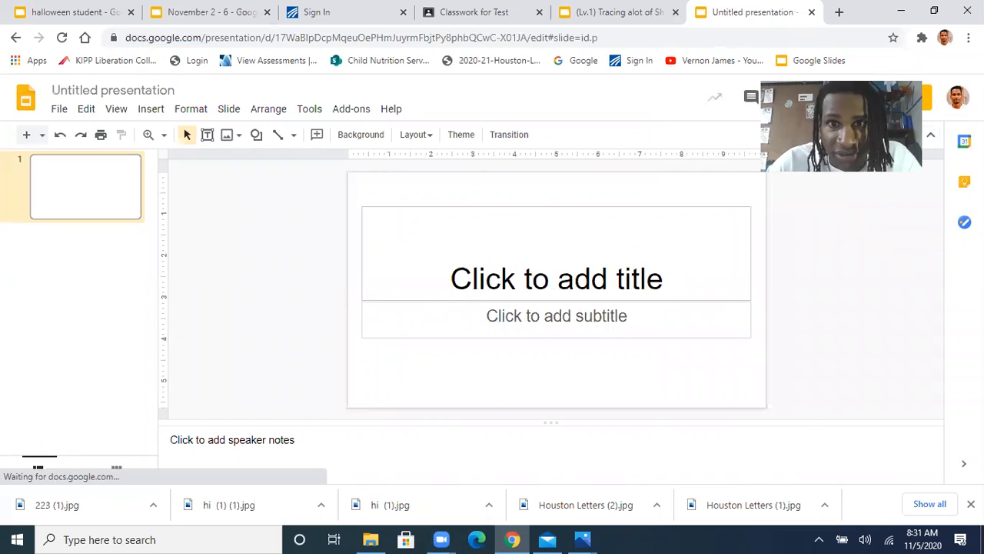
# - Delete the title and subtitle placeholders from the first slide
pyautogui.click(647, 212)
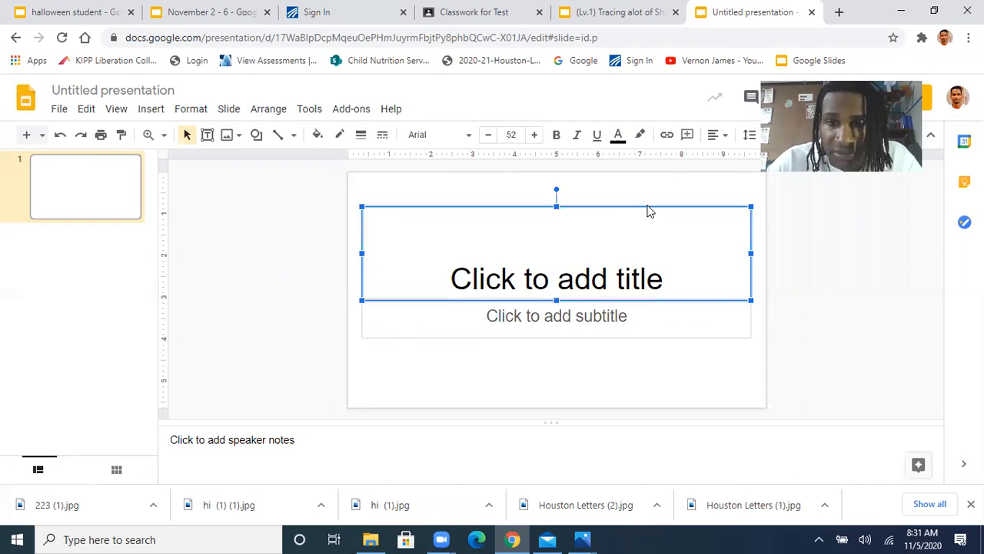
pyautogui.press('Delete')
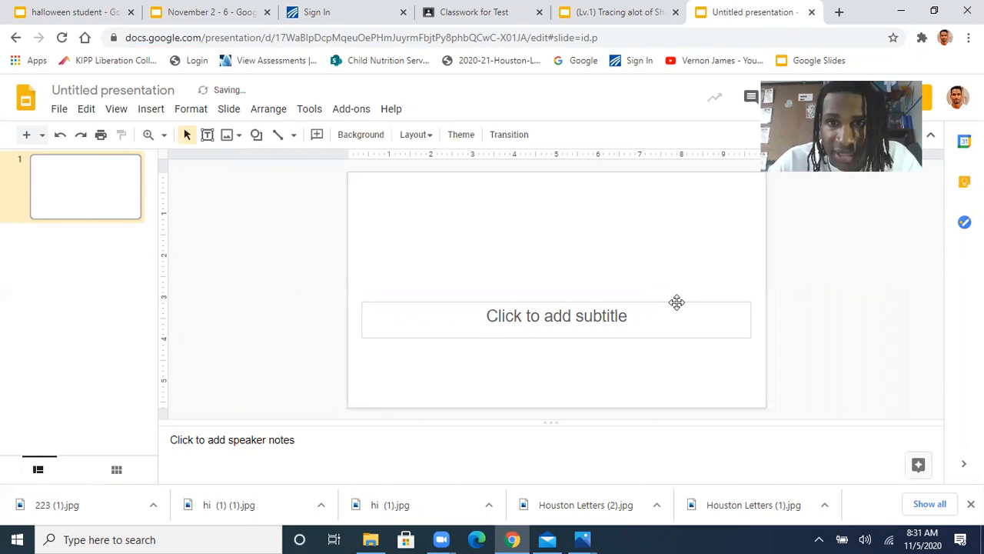
pyautogui.click(679, 307)
pyautogui.press('Delete')
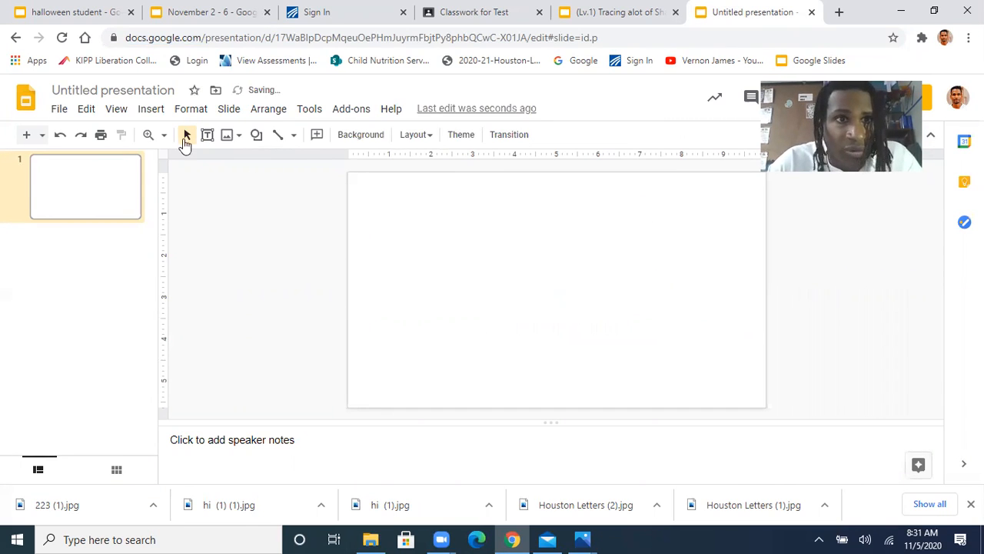
# - Insert the image "223 (1)" from the computer's Downloads folder onto the empty slide and deselect it
pyautogui.click(154, 109)
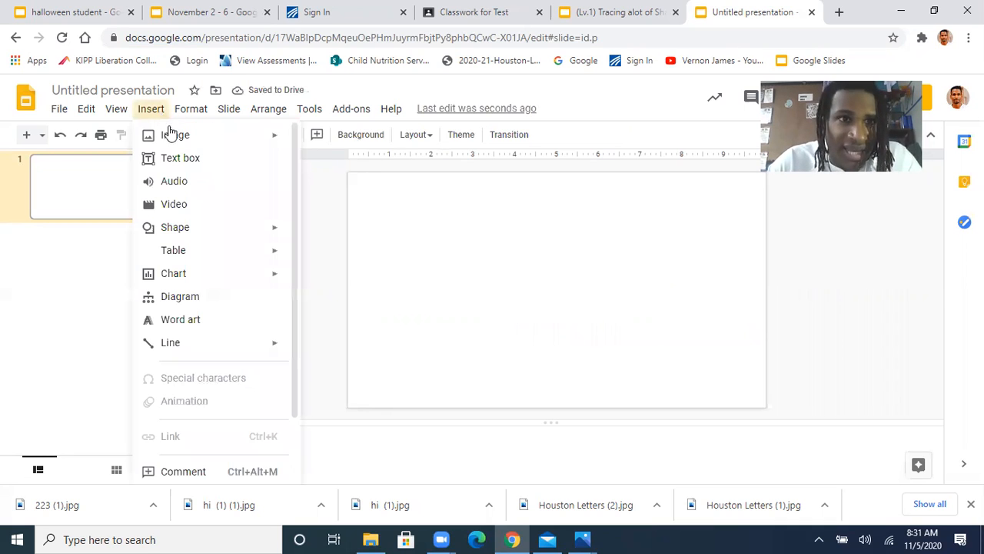
pyautogui.moveTo(165, 135)
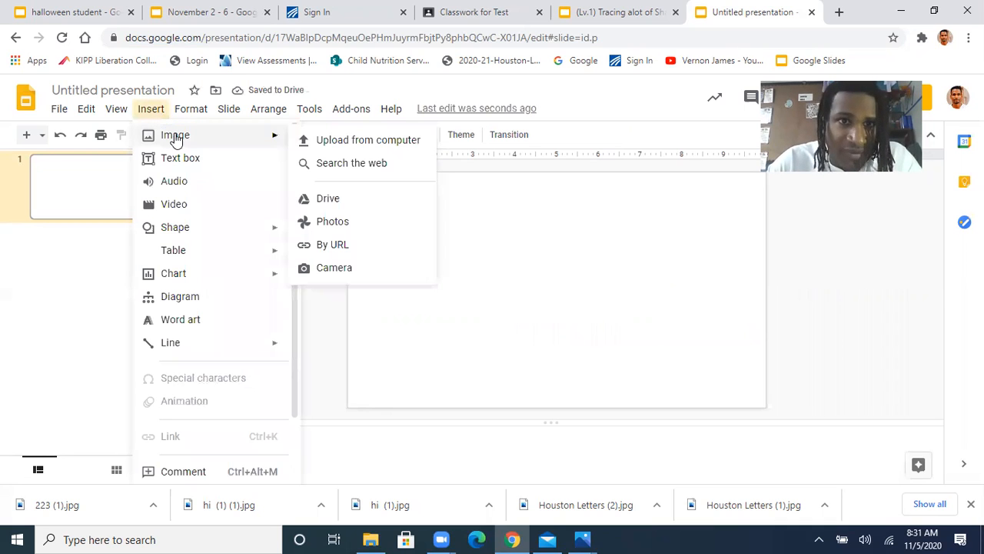
pyautogui.click(326, 141)
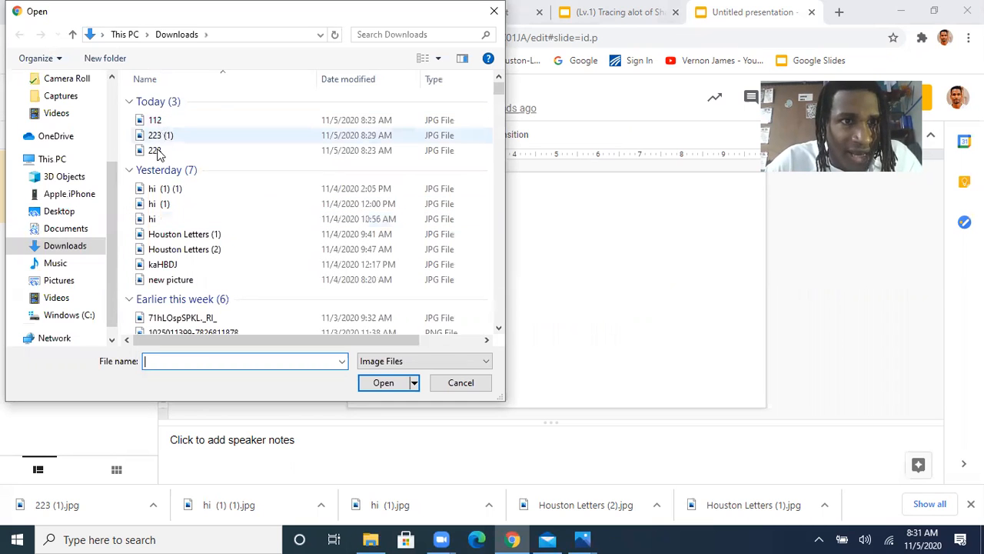
pyautogui.click(164, 138)
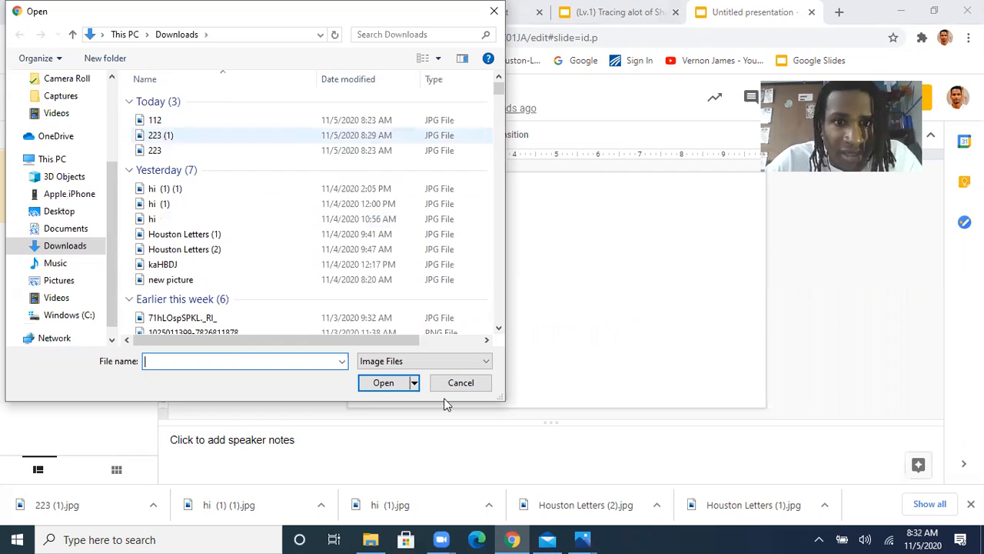
pyautogui.click(383, 383)
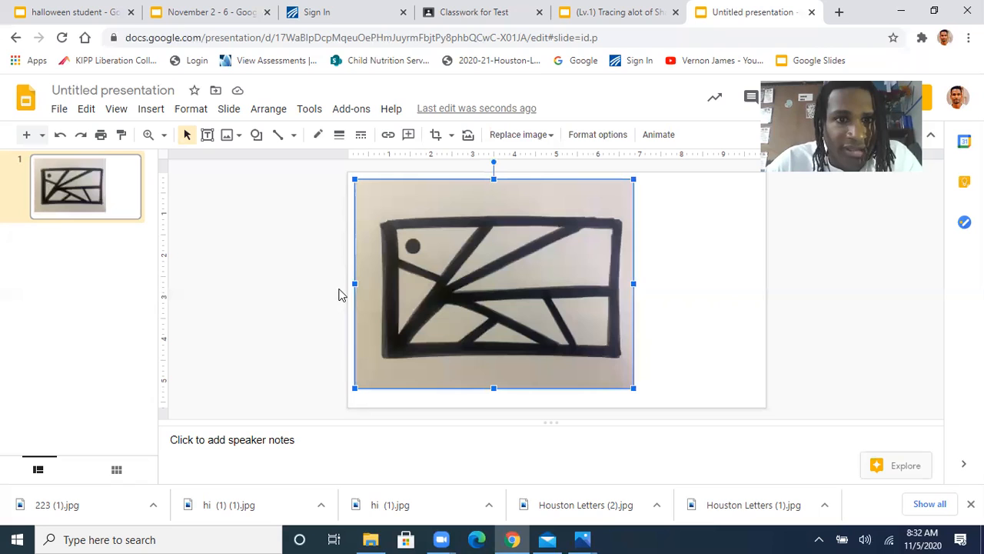
pyautogui.click(293, 295)
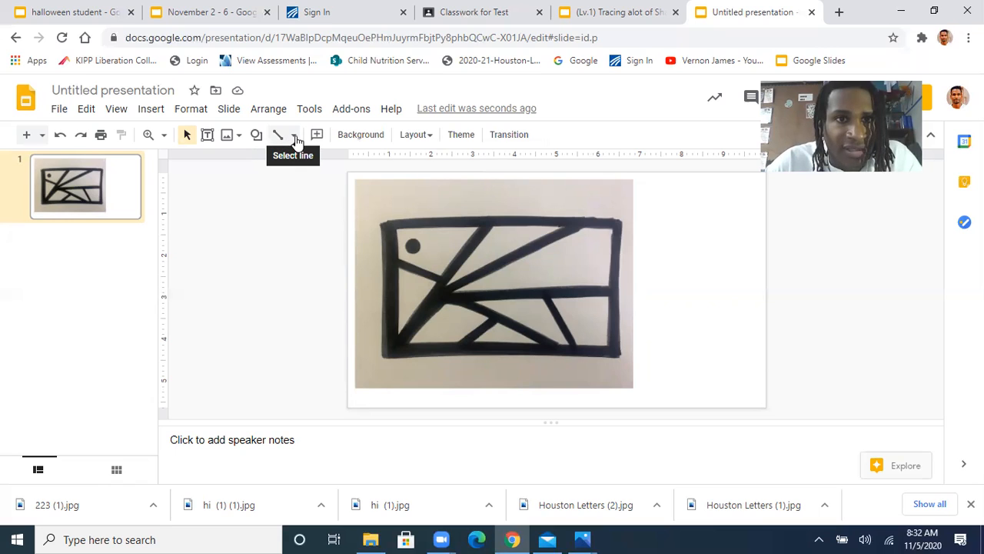
# - Trace the drawing's upper-middle section between the two diagonal lines as a closed Polyline shape
pyautogui.click(295, 136)
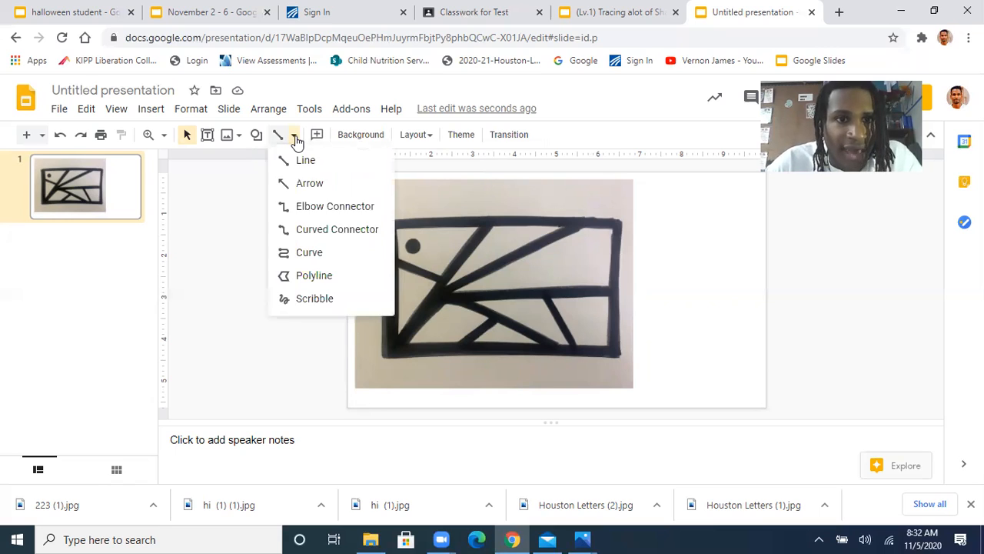
pyautogui.click(312, 277)
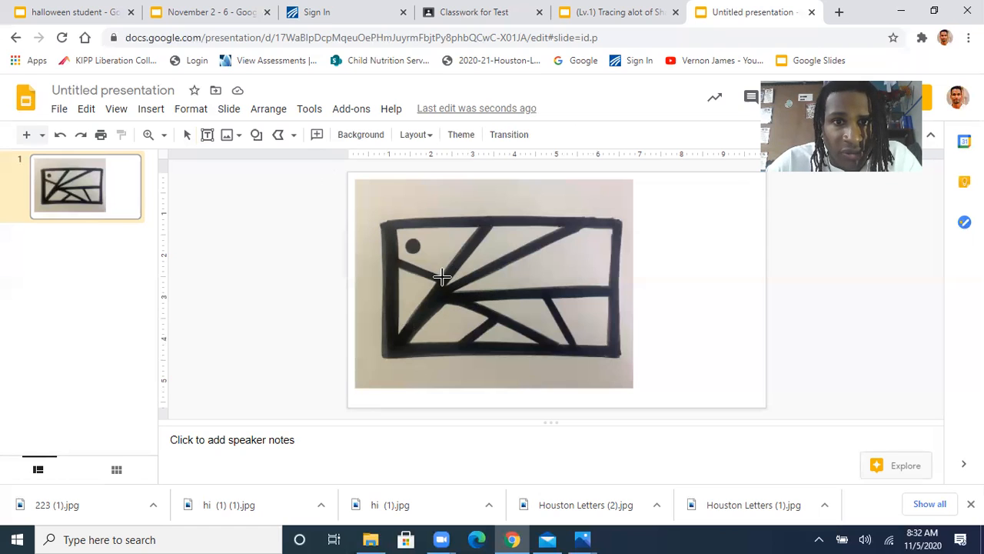
pyautogui.moveTo(440, 282); pyautogui.dragTo(488, 218)
pyautogui.click(486, 221)
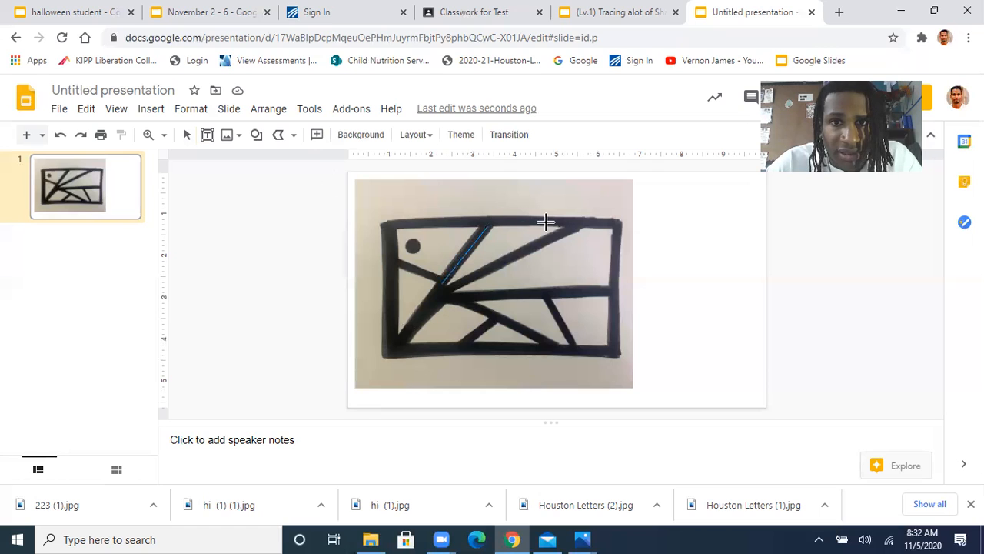
pyautogui.click(571, 224)
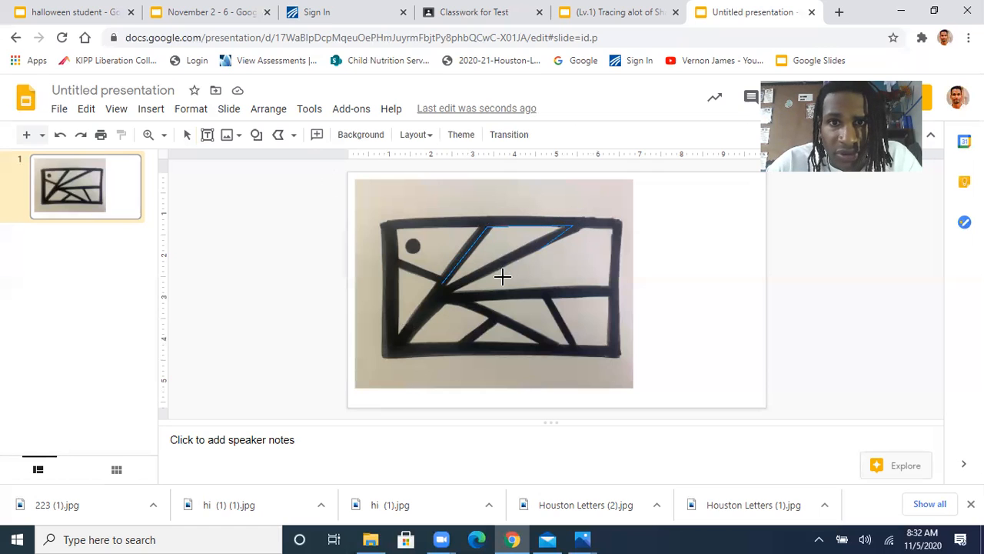
pyautogui.click(438, 296)
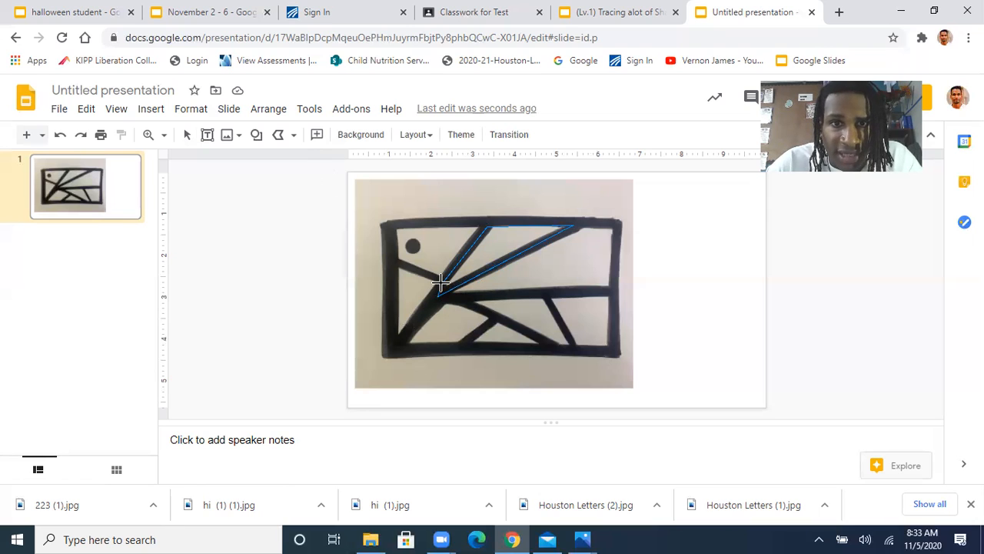
pyautogui.click(441, 283)
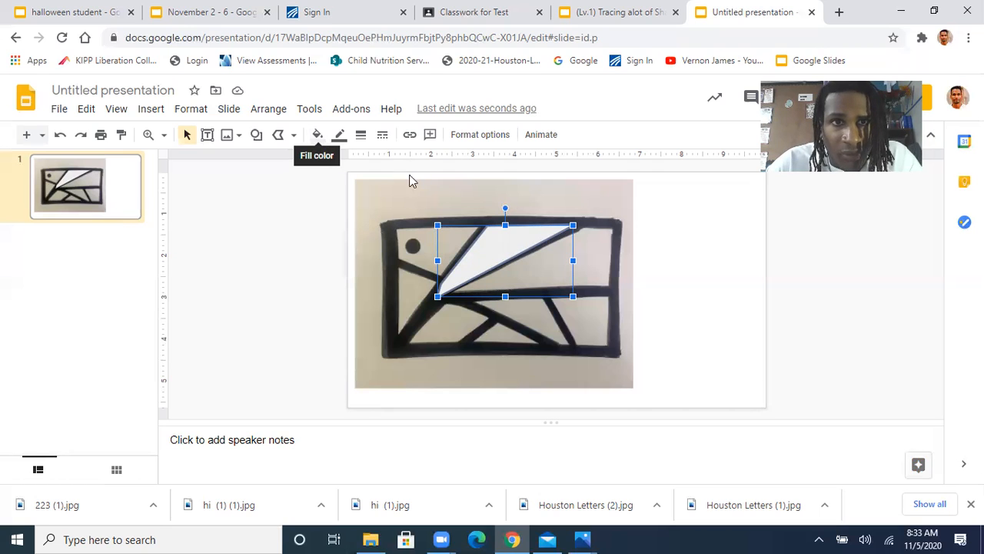
# - Give the traced upper-middle shape a yellow border and a transparent fill, and deselect it
pyautogui.click(316, 138)
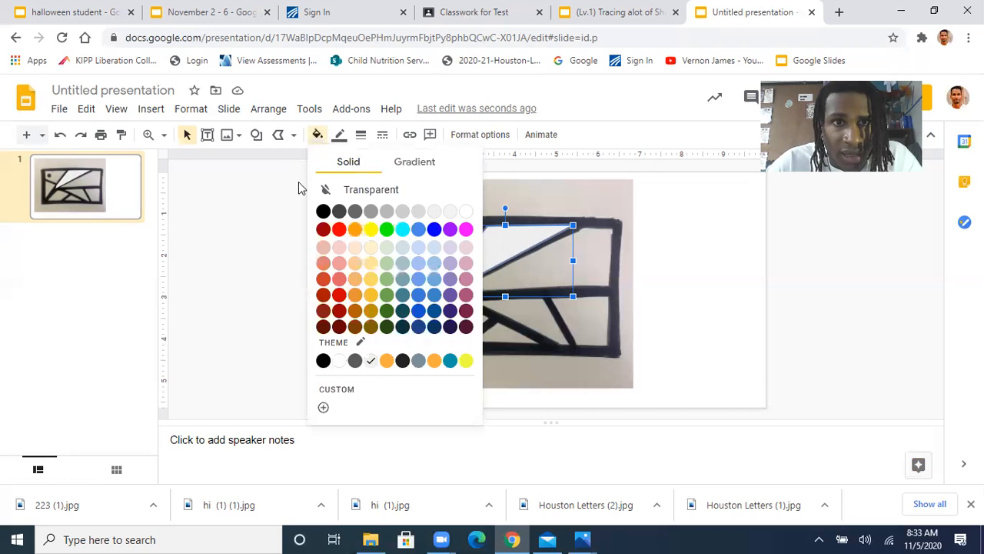
pyautogui.click(303, 186)
pyautogui.click(498, 249)
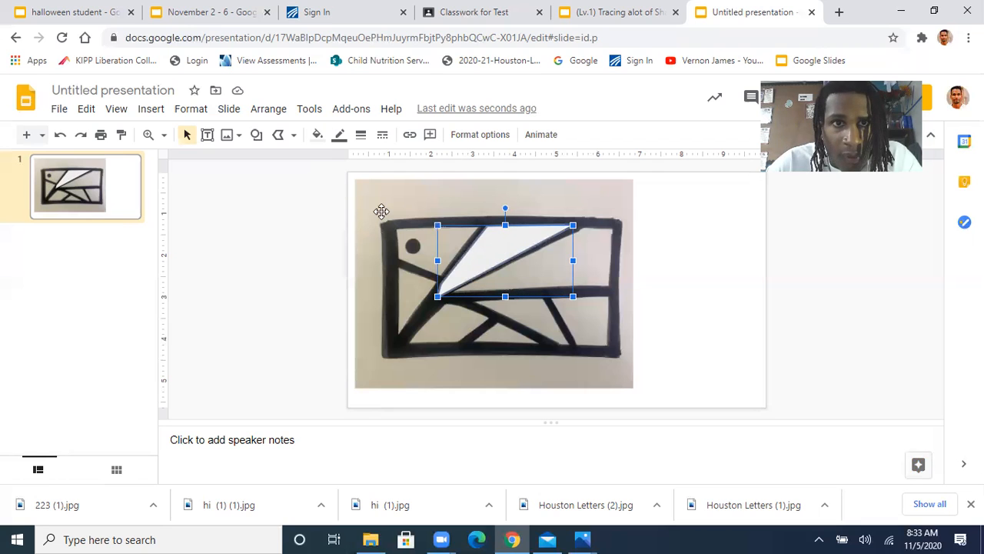
pyautogui.click(339, 138)
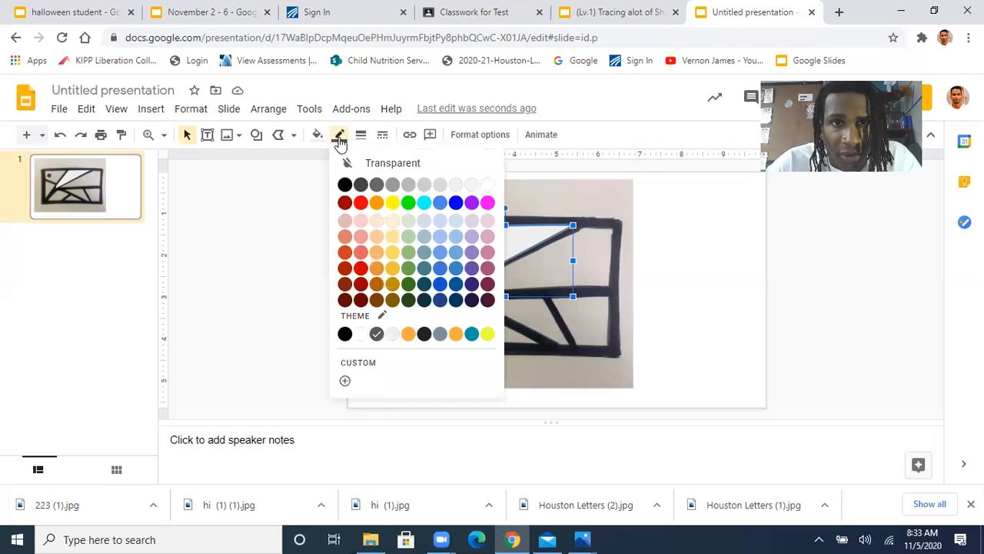
pyautogui.click(392, 203)
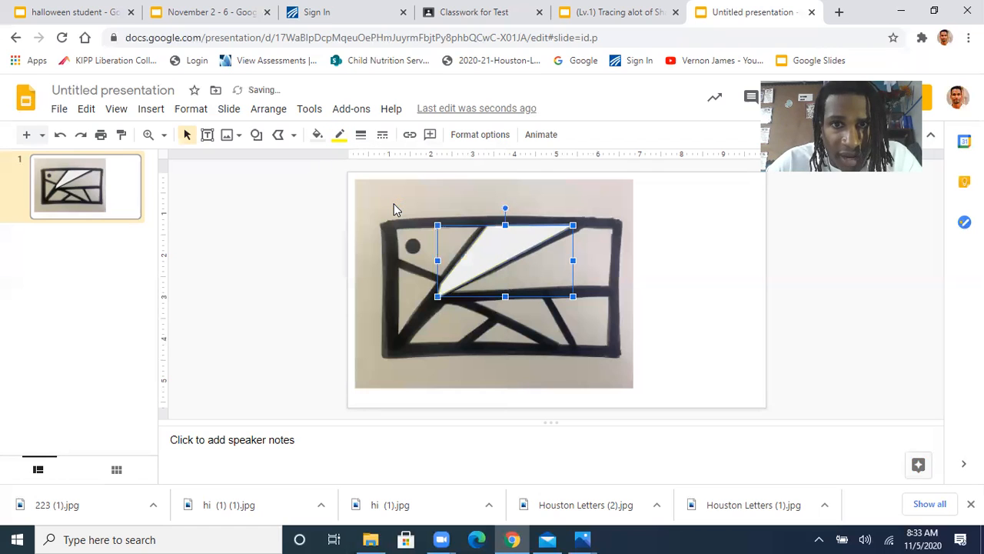
pyautogui.click(317, 136)
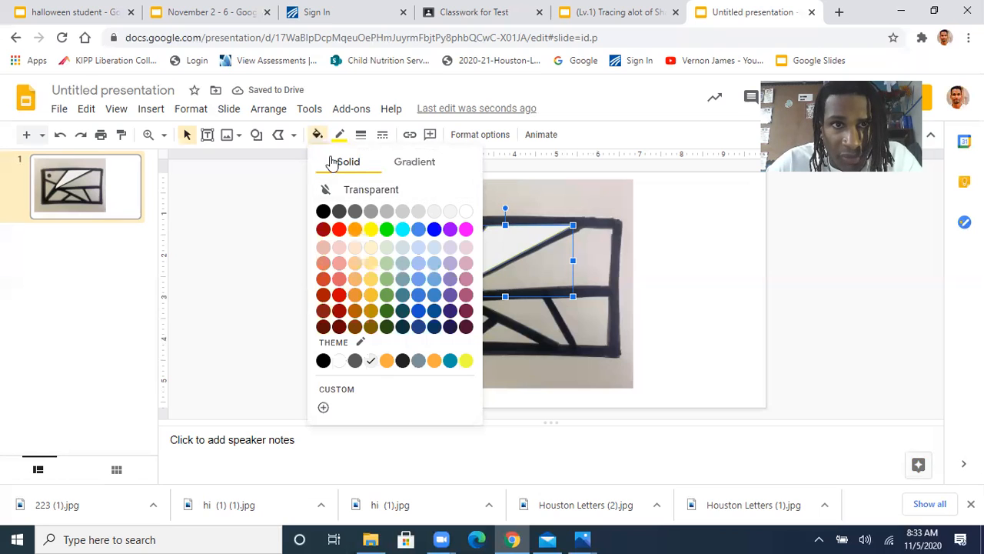
pyautogui.click(350, 191)
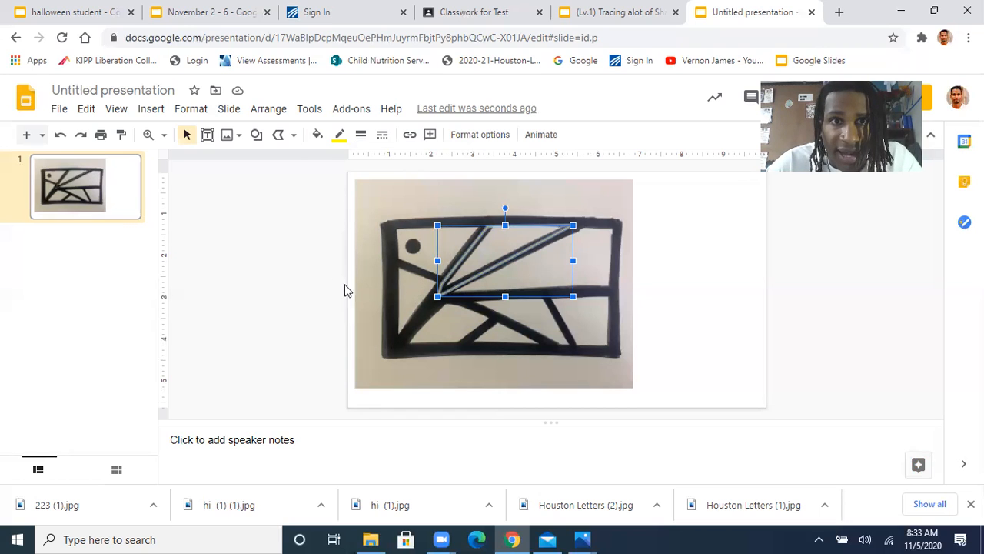
pyautogui.click(328, 265)
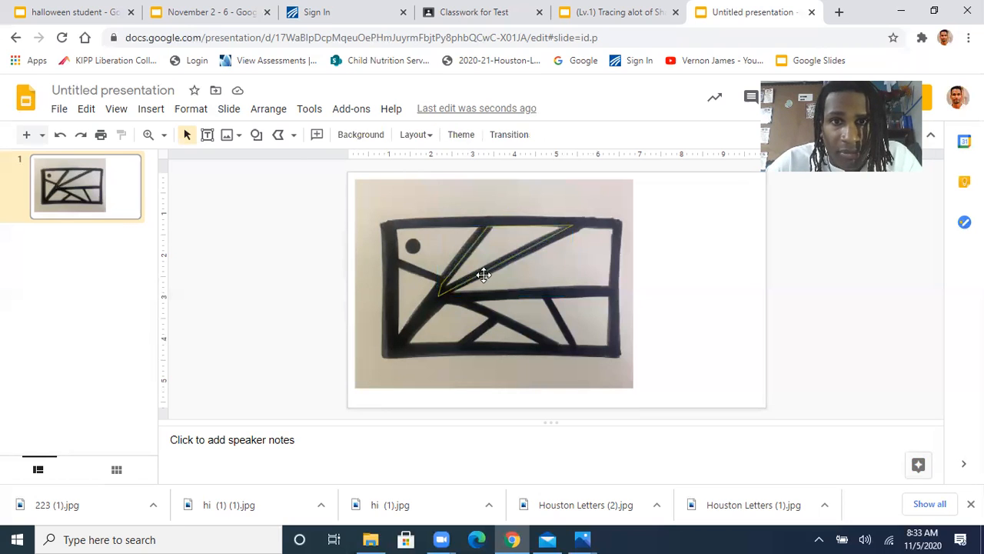
# - Trace the drawing's upper-right section, between the long diagonal and the horizontal line, as a closed Polyline shape
pyautogui.click(278, 135)
pyautogui.moveTo(562, 224)
pyautogui.mouseDown()
pyautogui.moveTo(598, 224)
pyautogui.moveTo(579, 225)
pyautogui.mouseUp()
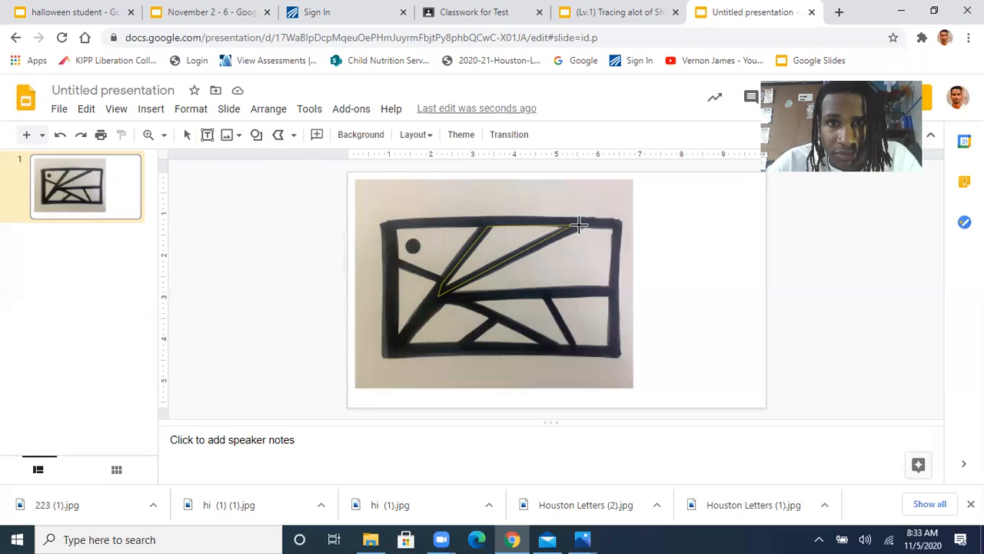
pyautogui.click(579, 224)
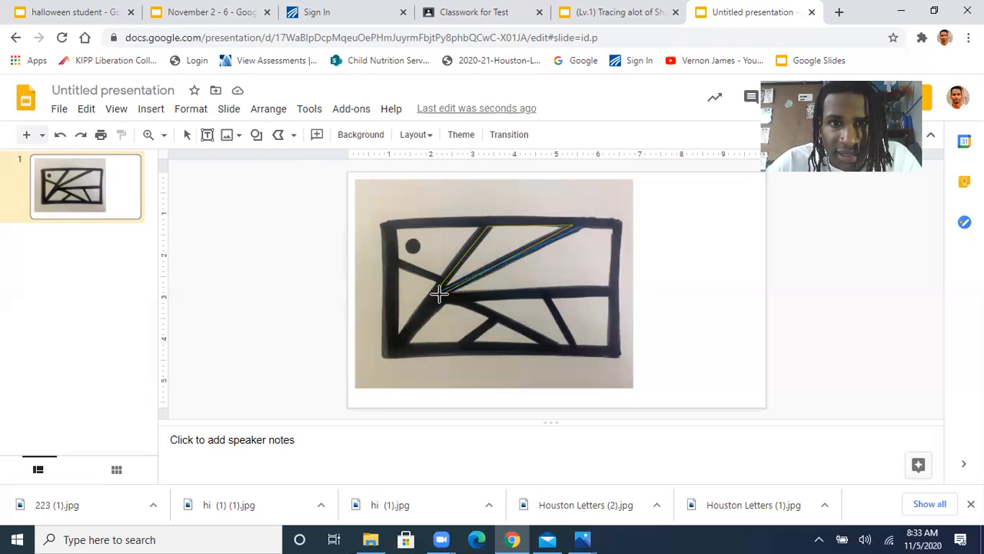
pyautogui.click(440, 294)
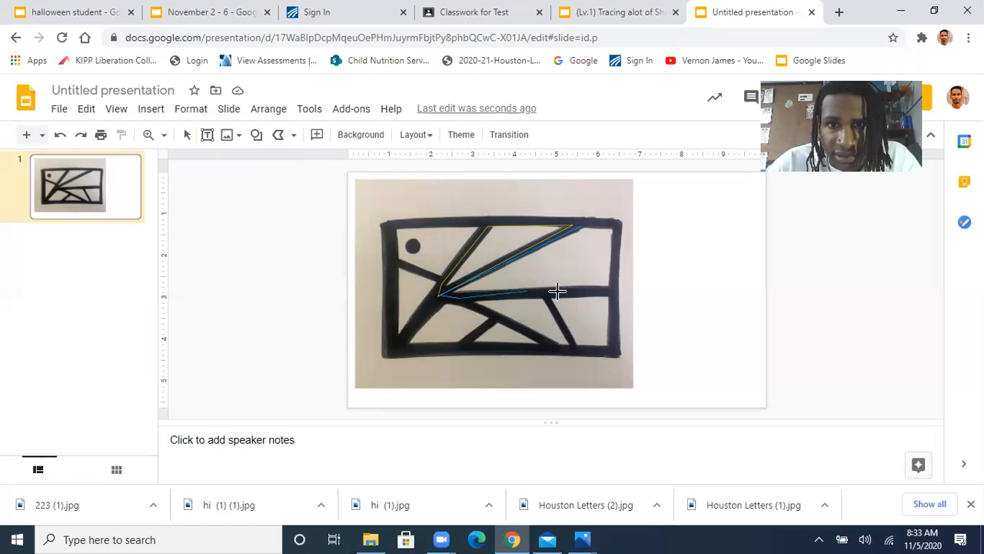
pyautogui.click(614, 291)
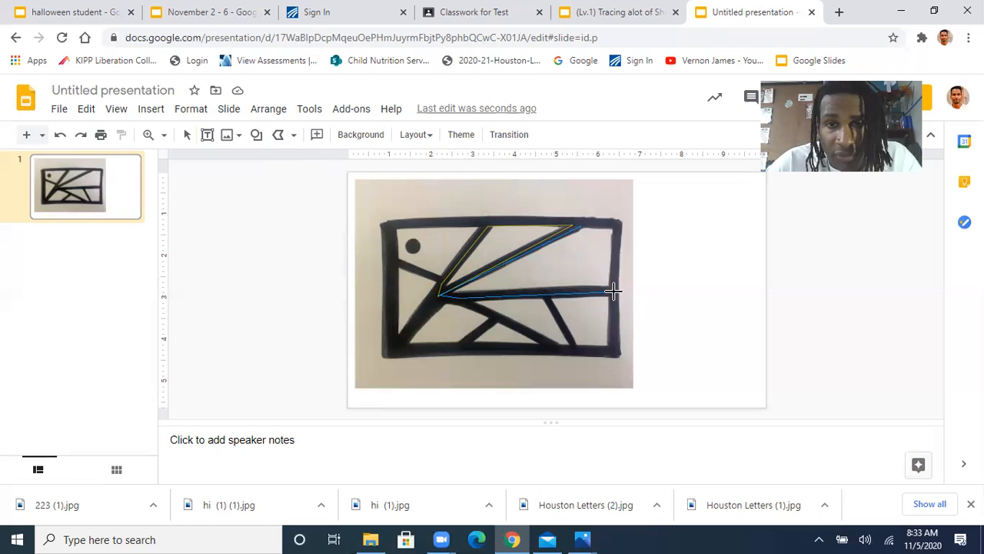
pyautogui.click(619, 222)
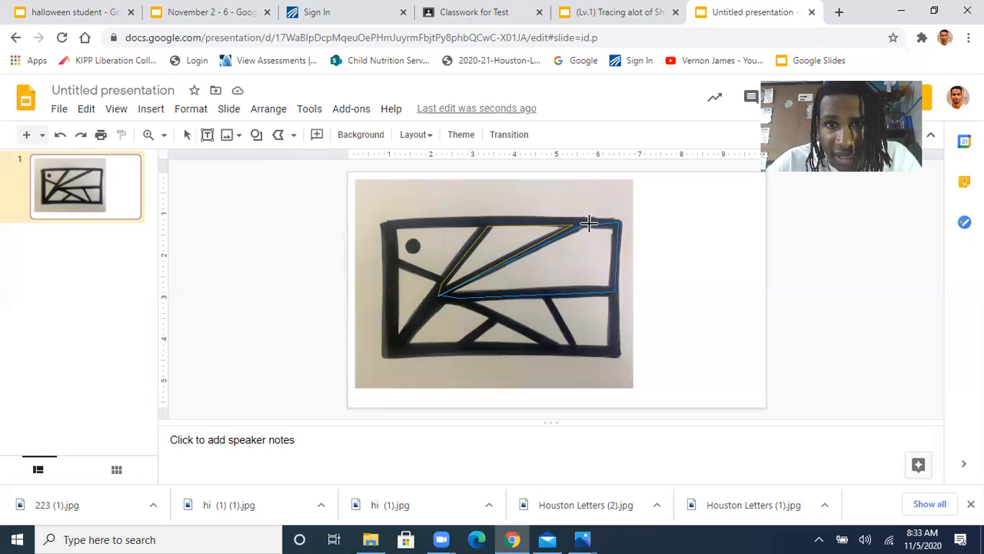
pyautogui.click(583, 223)
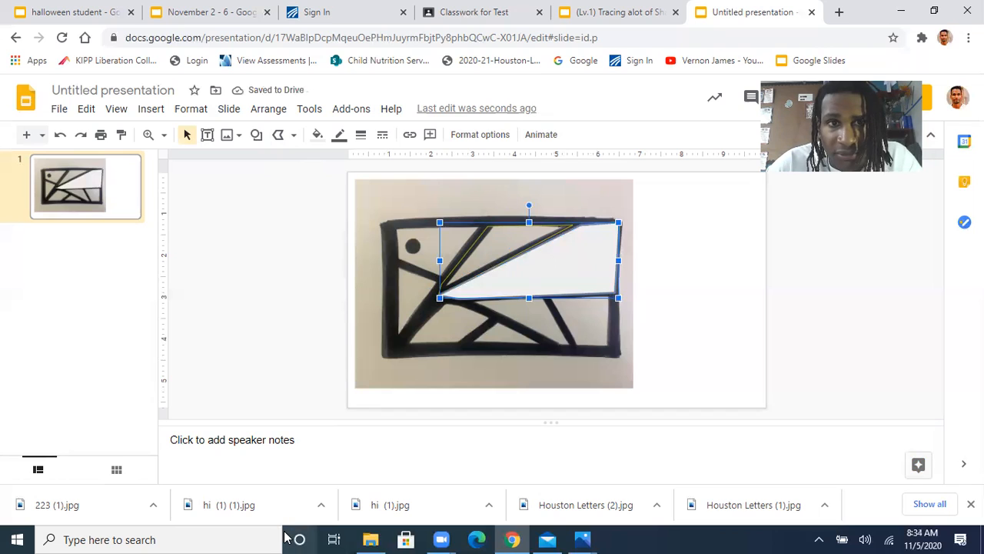
# - Give the upper-right shape a magenta border and a transparent fill, and deselect it
pyautogui.click(340, 136)
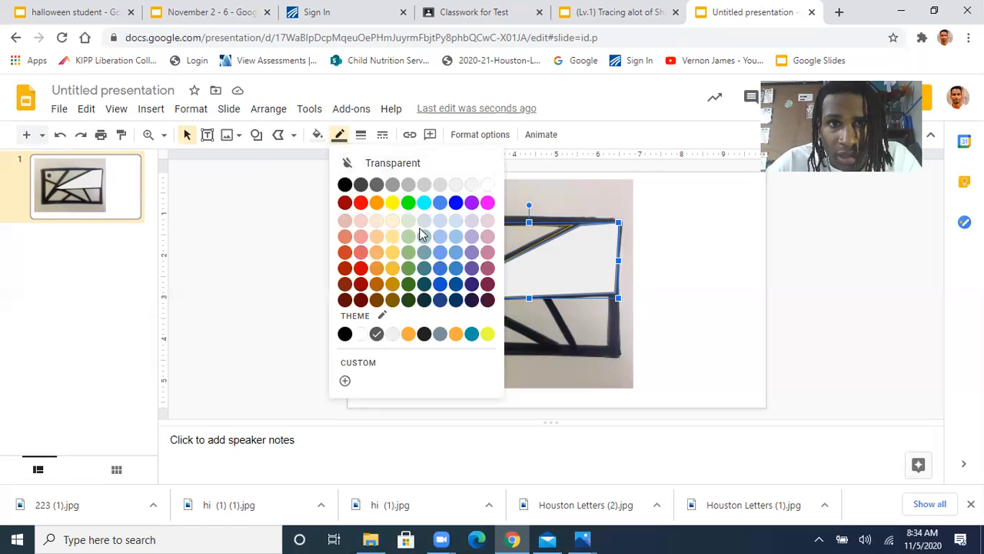
pyautogui.click(489, 203)
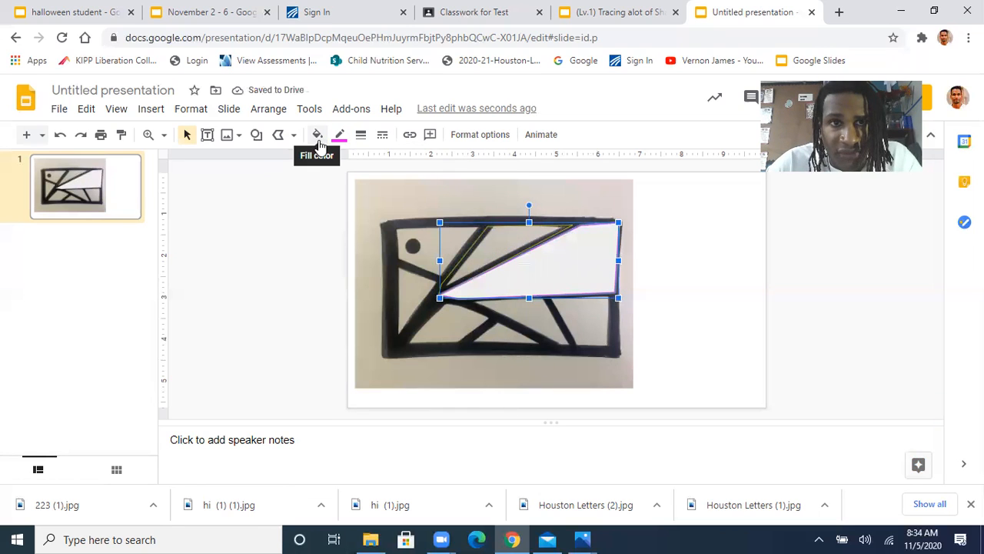
pyautogui.click(318, 141)
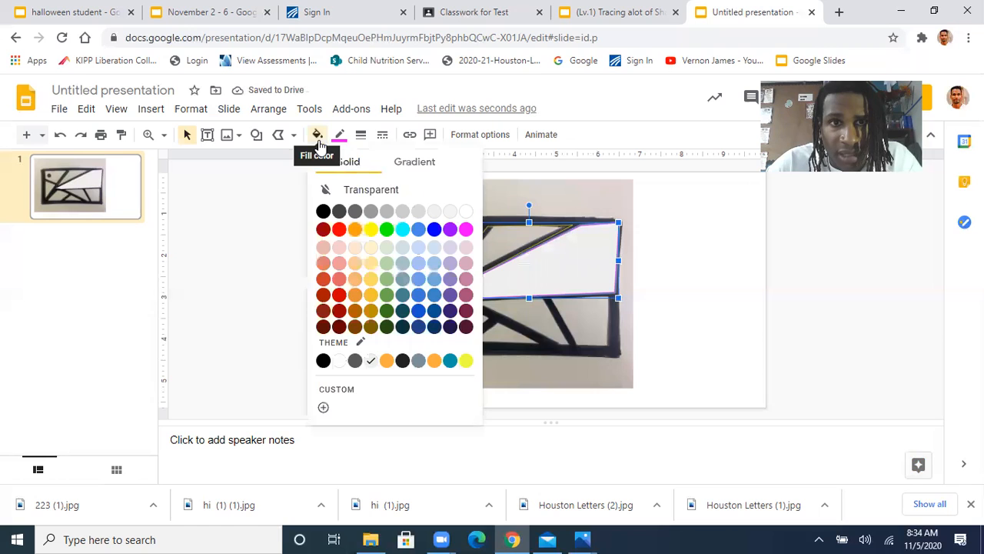
pyautogui.click(364, 191)
pyautogui.click(324, 288)
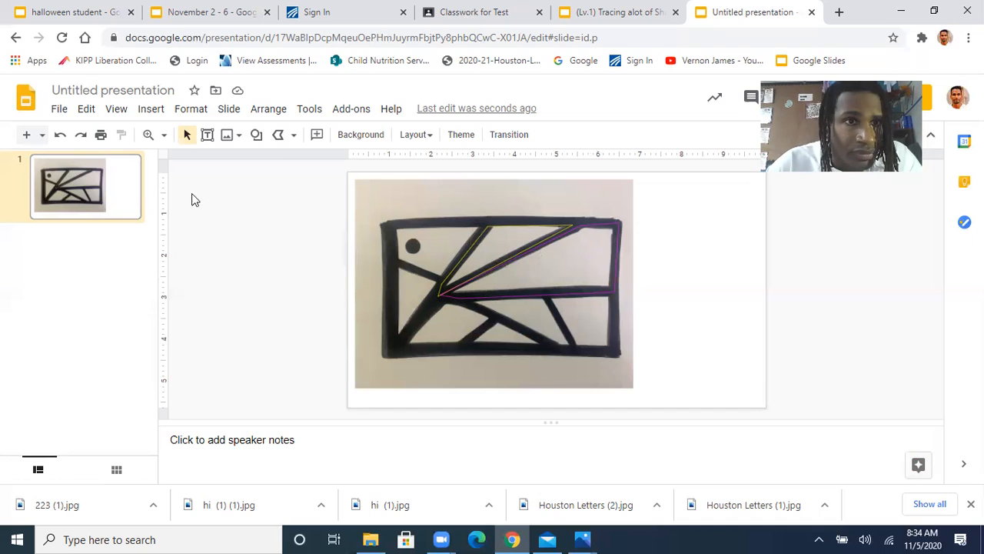
# - Trace the drawing's lower-right corner section, right of the short slanted line, as a closed Polyline shape
pyautogui.click(148, 136)
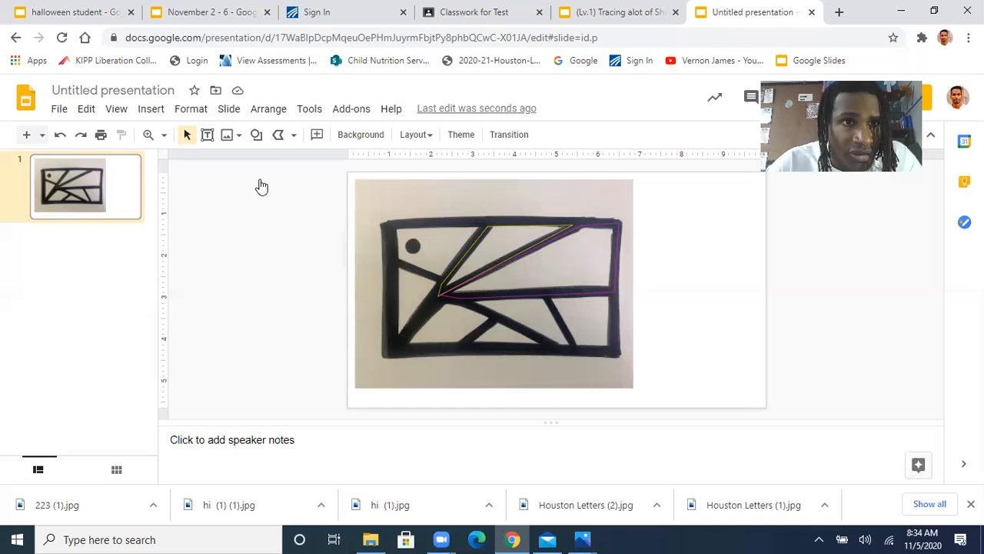
pyautogui.click(506, 284)
pyautogui.scroll(1, 481, 285)
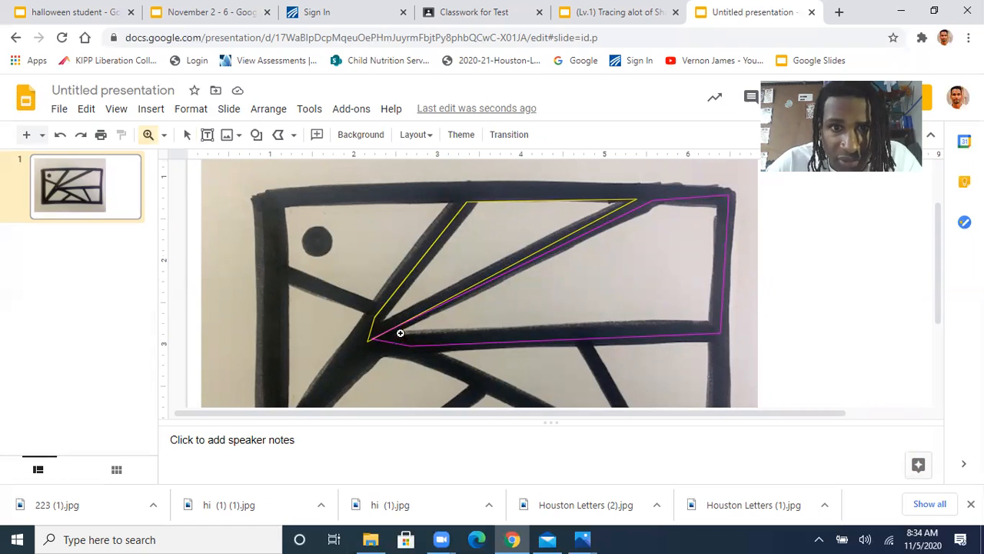
pyautogui.click(278, 137)
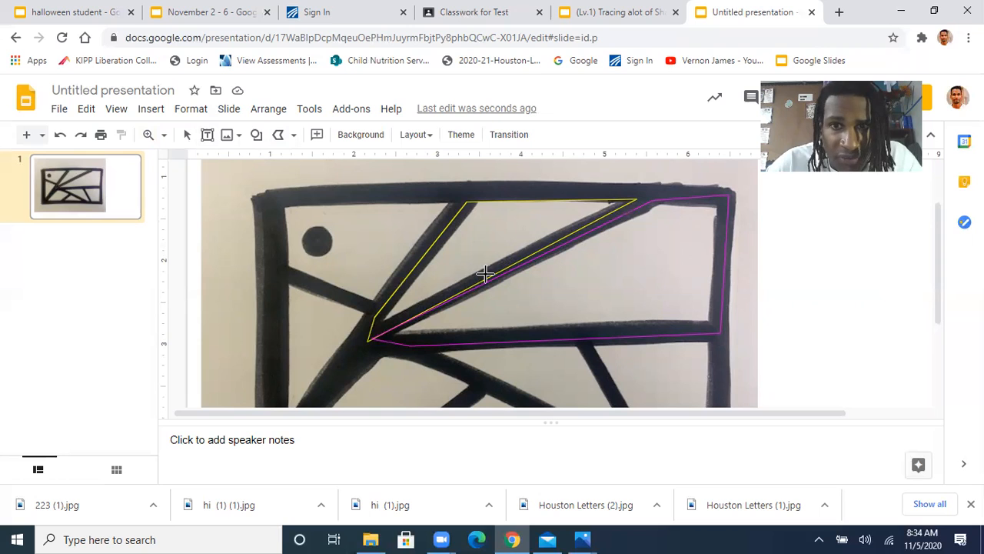
pyautogui.scroll(-2, 486, 271)
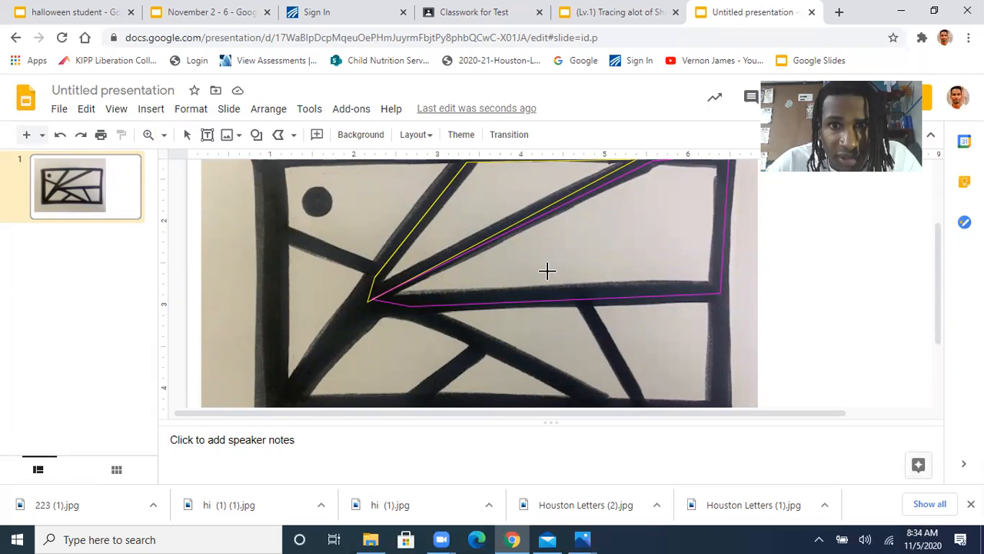
pyautogui.scroll(-2, 546, 271)
pyautogui.click(278, 135)
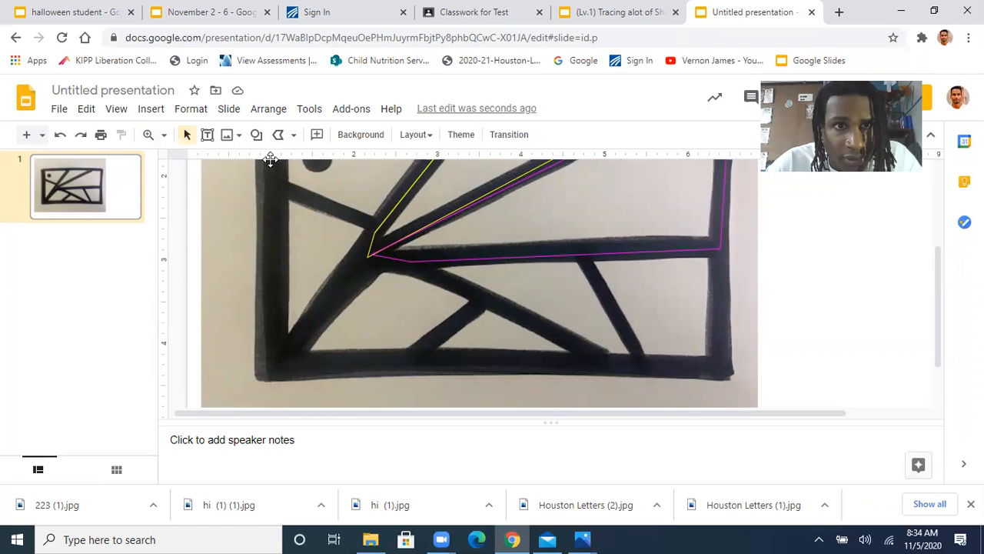
pyautogui.click(277, 137)
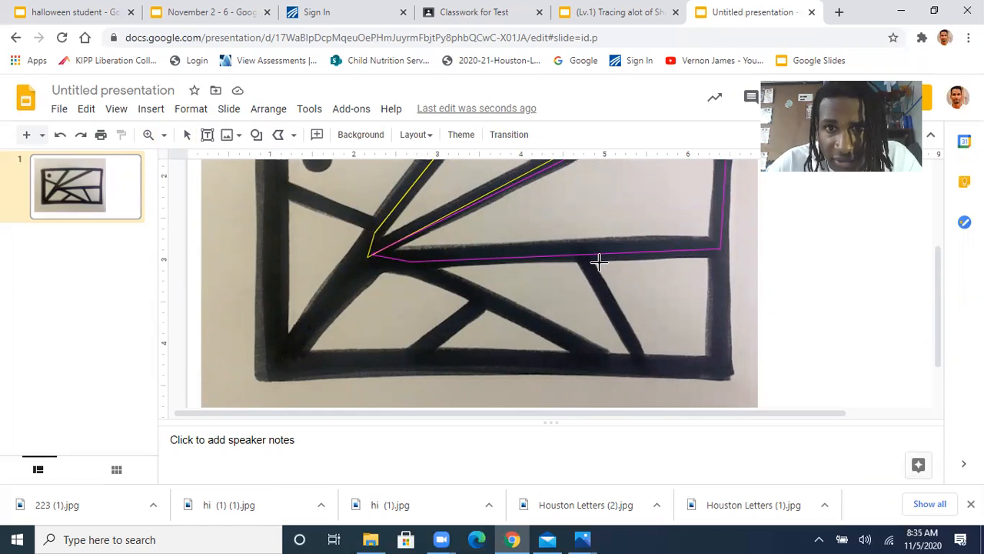
pyautogui.click(642, 363)
pyautogui.click(721, 366)
pyautogui.click(720, 246)
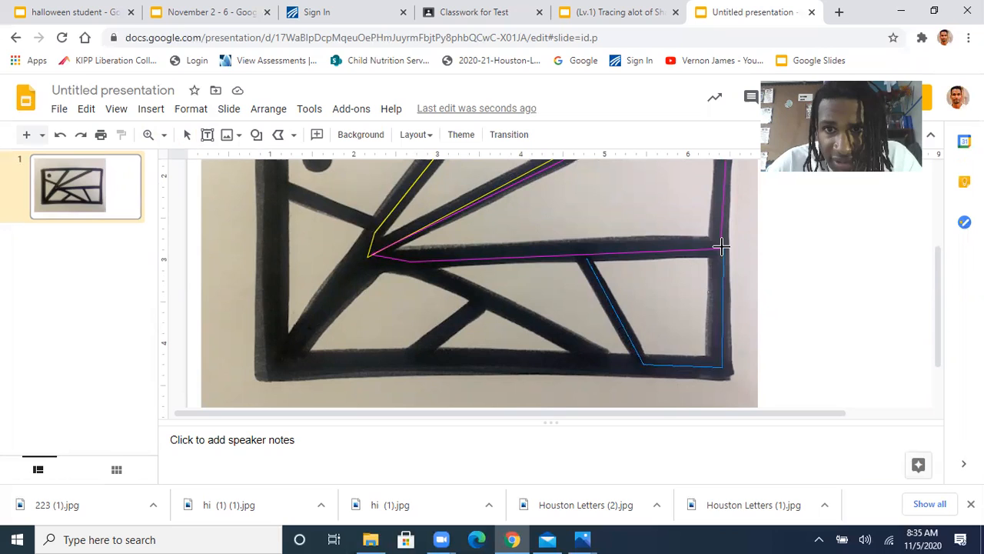
pyautogui.click(586, 257)
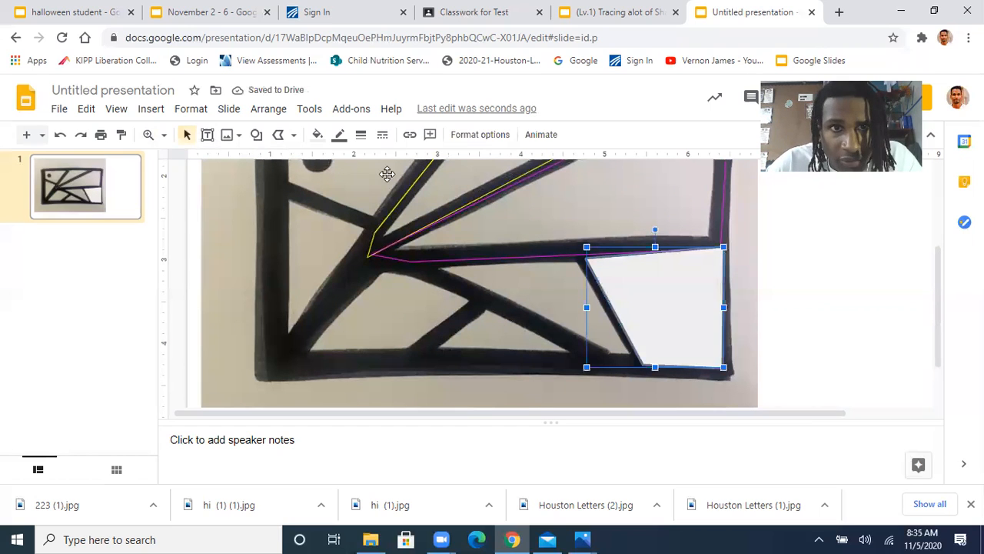
# - Give the lower-right corner shape a red border and a transparent fill
pyautogui.click(338, 137)
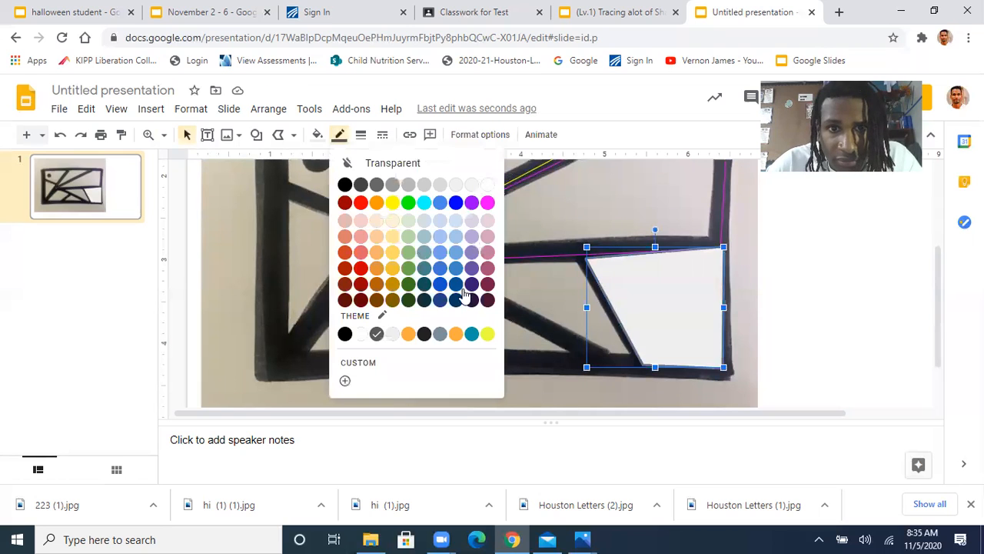
pyautogui.click(362, 268)
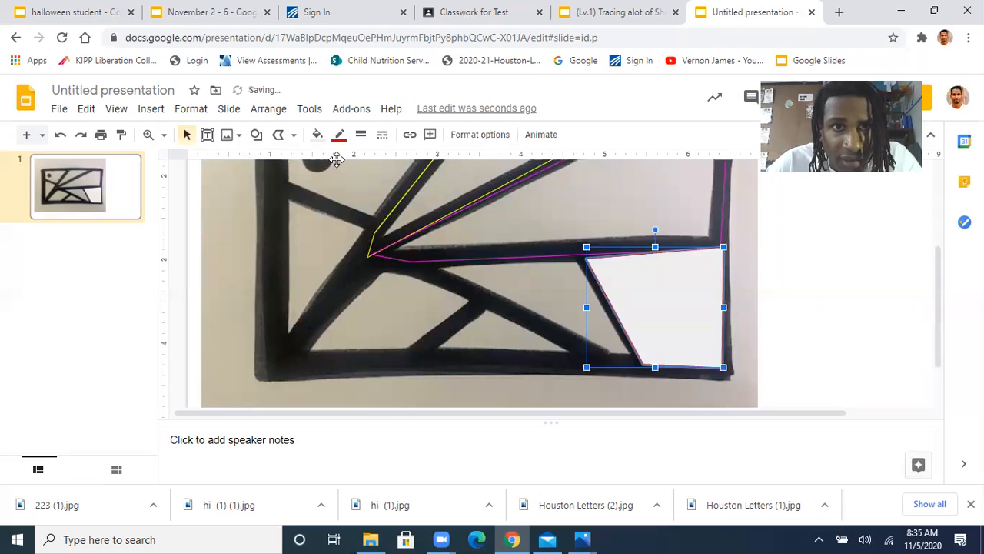
pyautogui.click(318, 137)
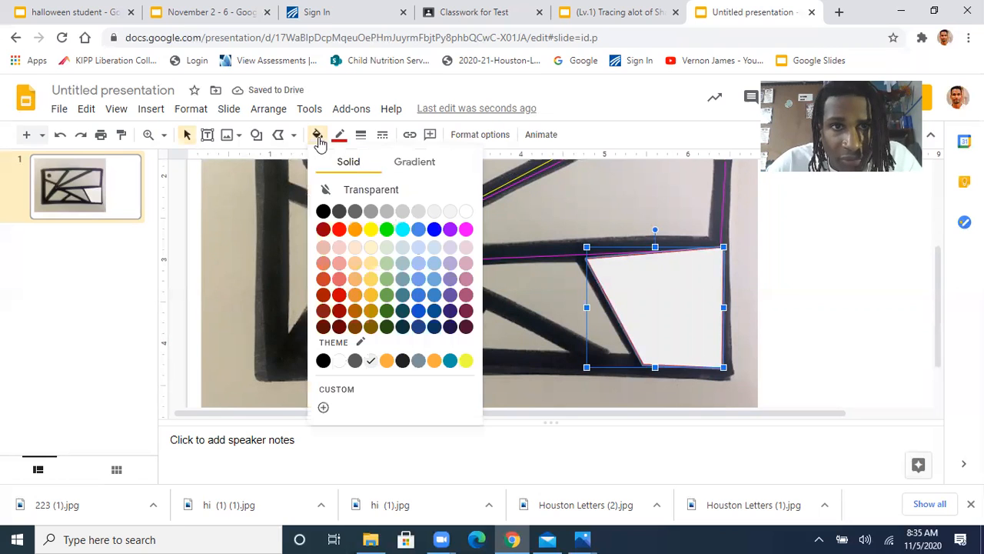
pyautogui.click(359, 188)
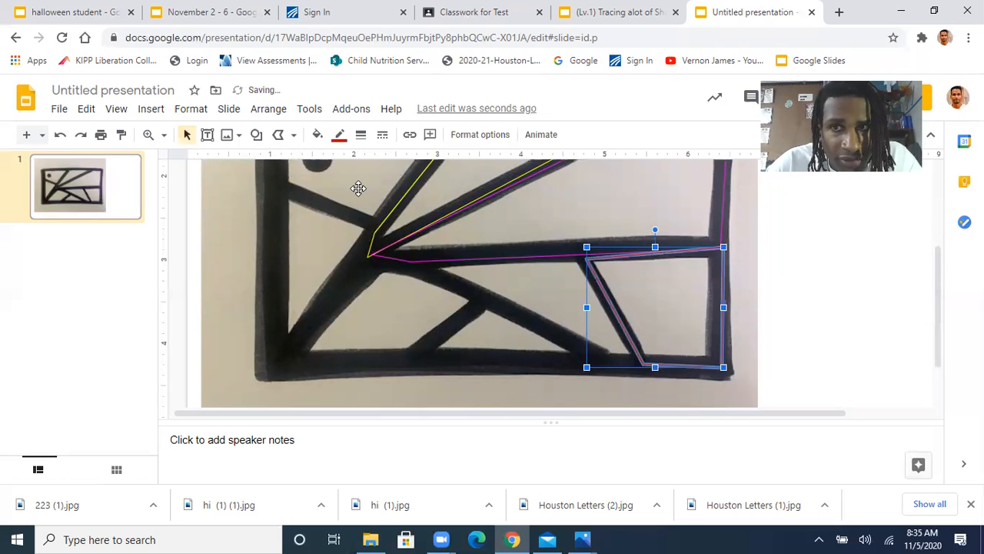
# - Trace the lower-middle section between the descending diagonal and the short slanted line as a closed Polyline shape
pyautogui.click(278, 134)
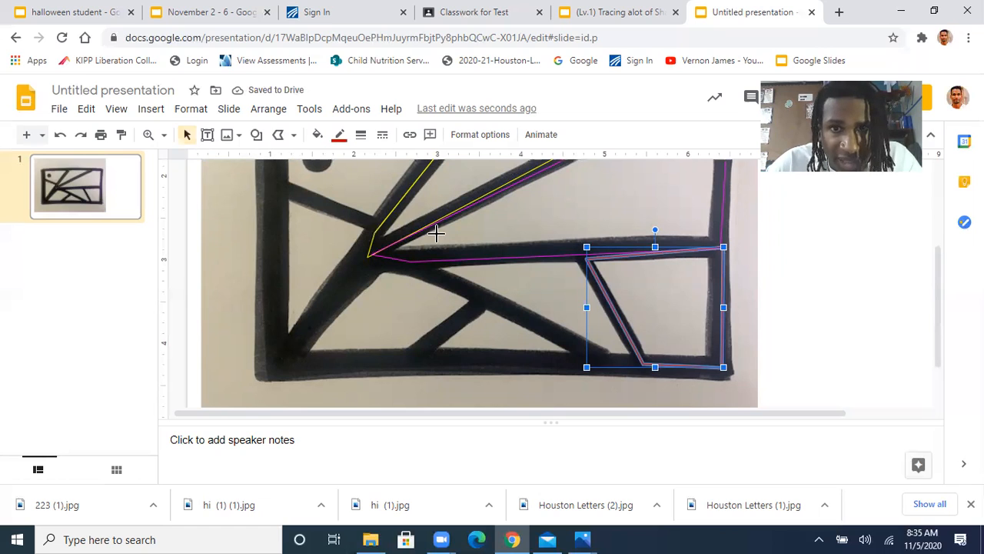
pyautogui.click(426, 256)
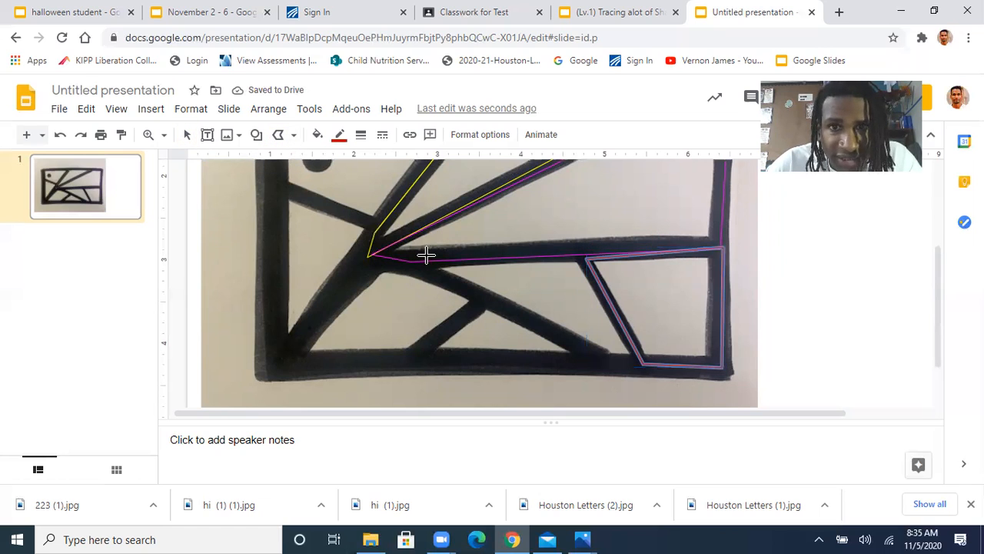
pyautogui.click(579, 248)
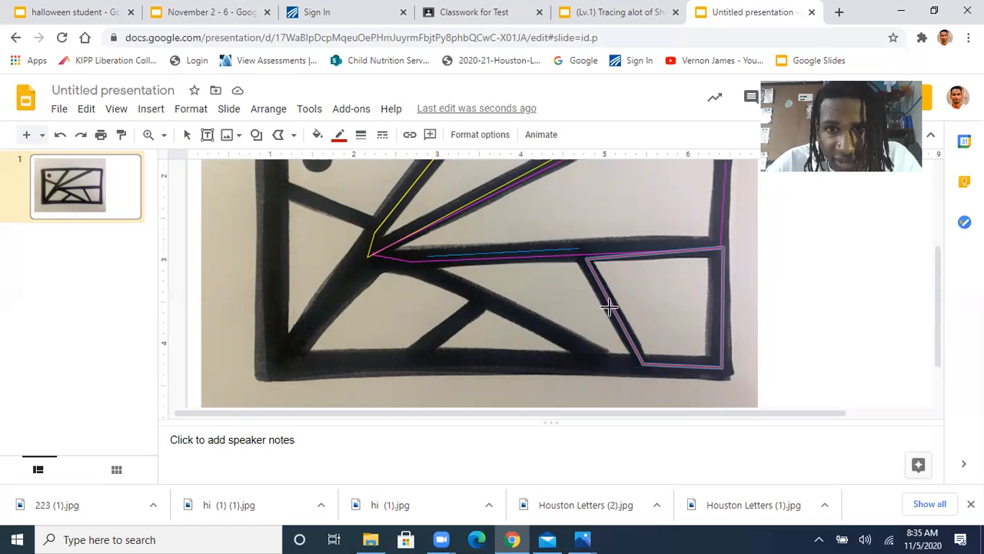
pyautogui.click(642, 364)
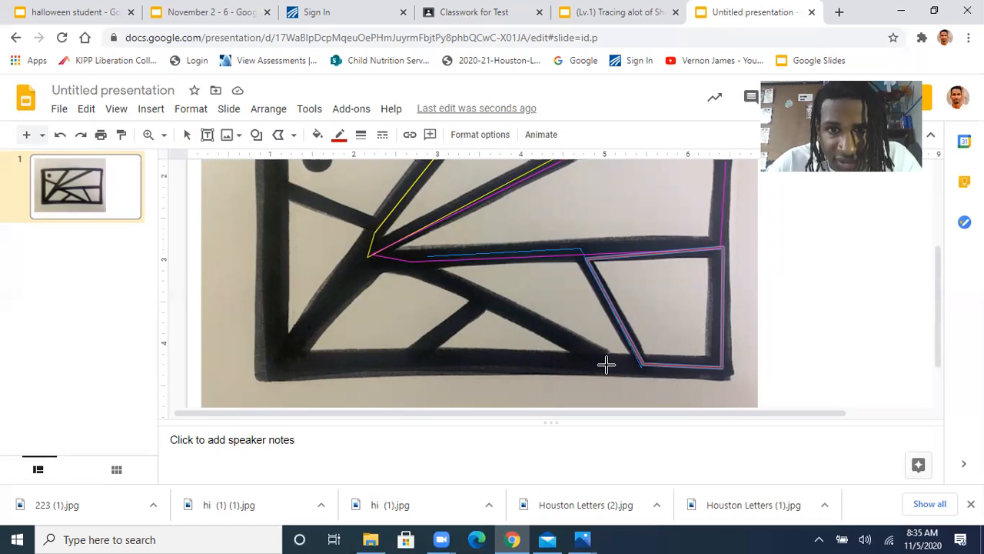
pyautogui.click(606, 365)
pyautogui.click(413, 264)
pyautogui.click(426, 260)
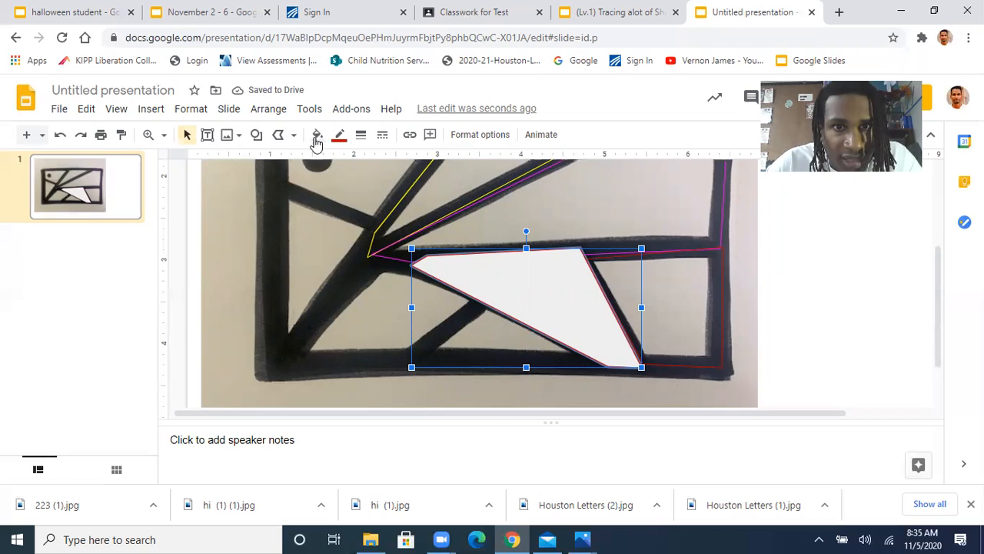
# - Make the fill of the newly traced lower-middle shape transparent
pyautogui.click(316, 138)
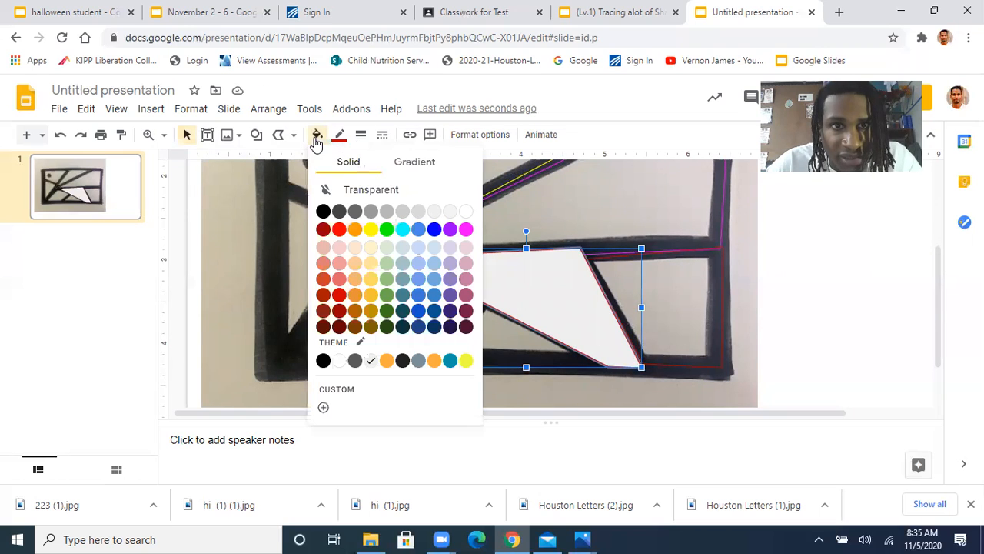
pyautogui.click(358, 193)
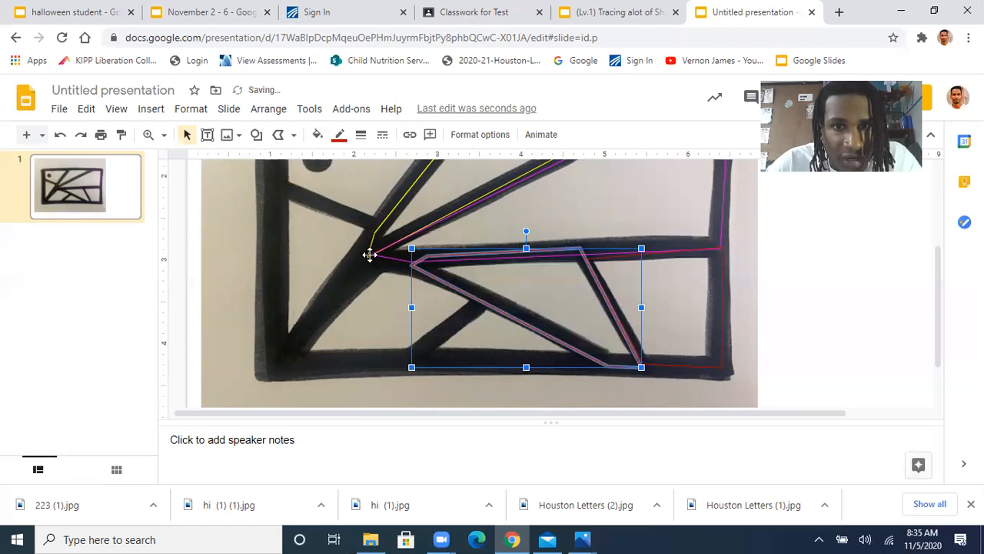
# - Trace the small triangle under the descending diagonal as a closed Polyline shape and make its fill transparent
pyautogui.click(279, 135)
pyautogui.moveTo(421, 353); pyautogui.dragTo(481, 300)
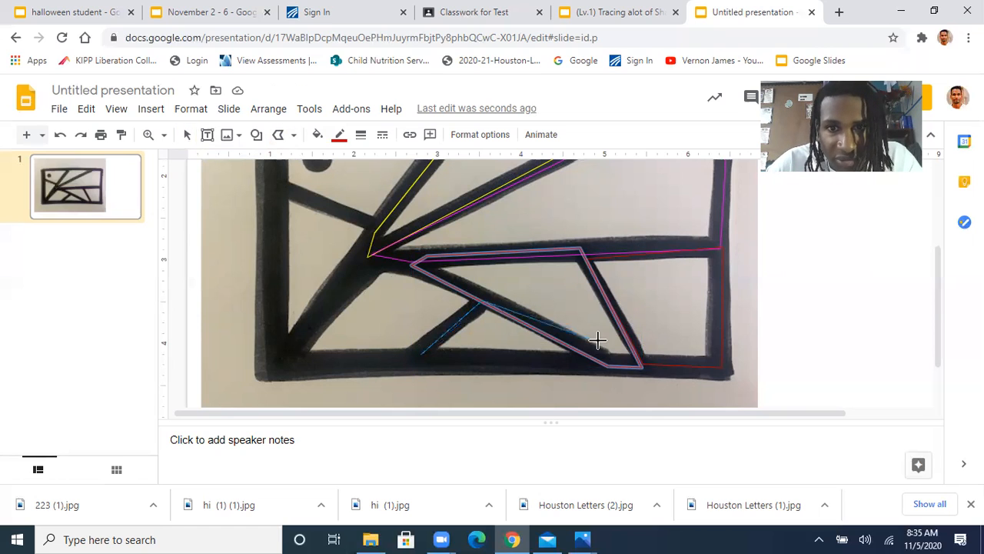
pyautogui.click(601, 355)
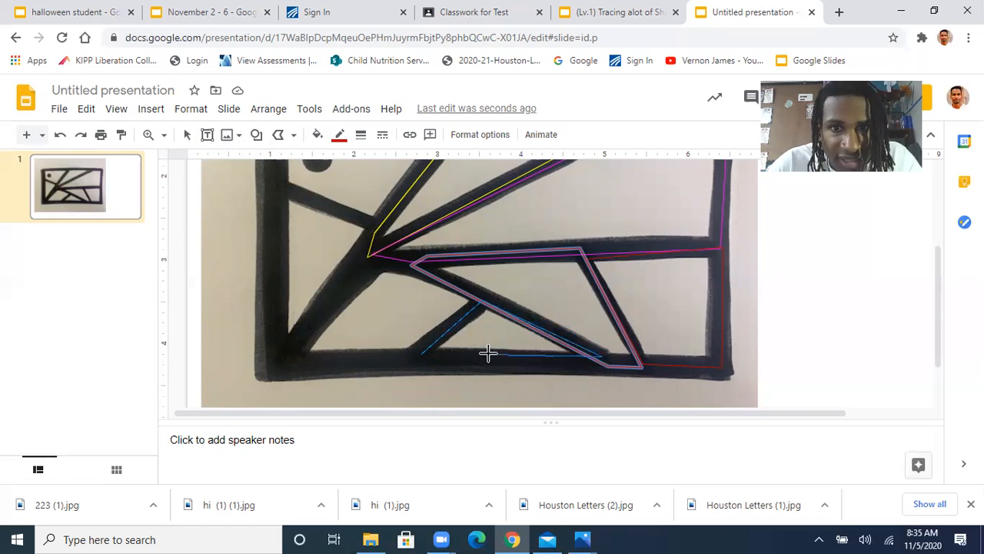
pyautogui.click(421, 355)
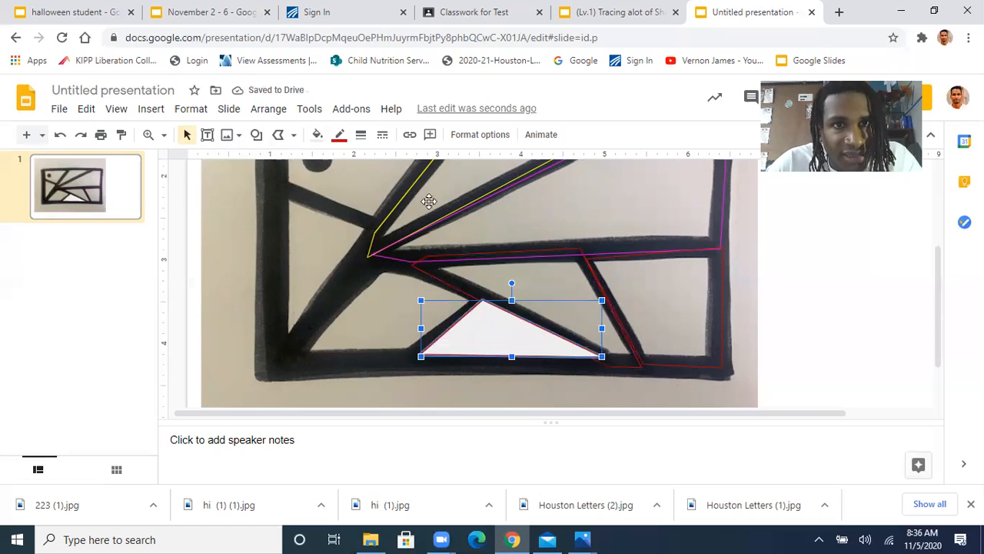
pyautogui.click(316, 135)
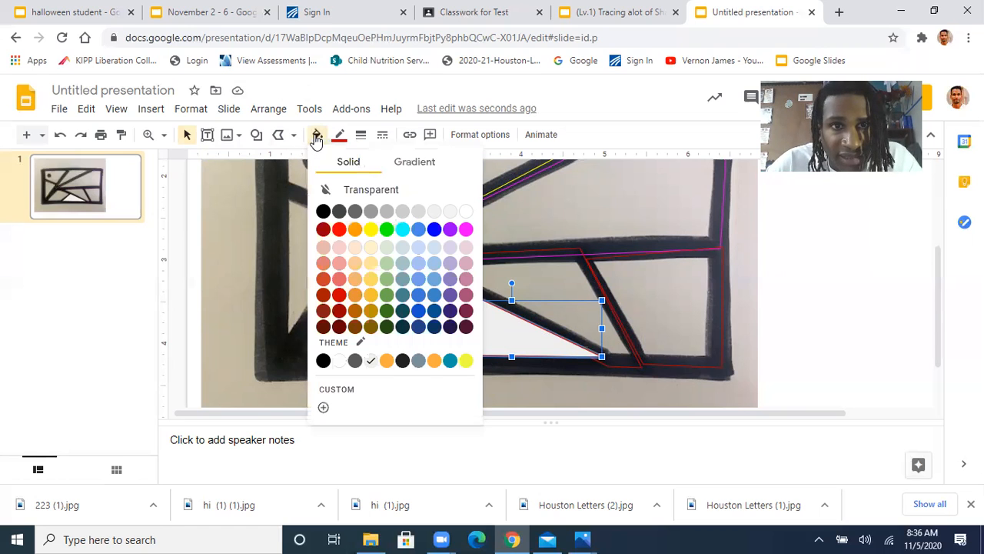
pyautogui.click(387, 190)
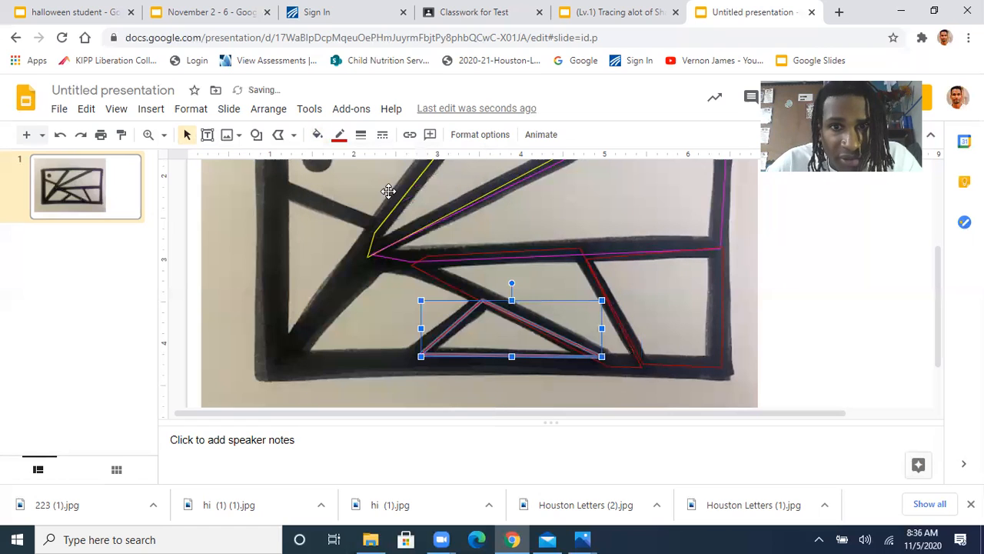
# - Trace the drawing's lower-left section beside the small triangle as a closed Polyline shape and make its fill transparent
pyautogui.click(278, 135)
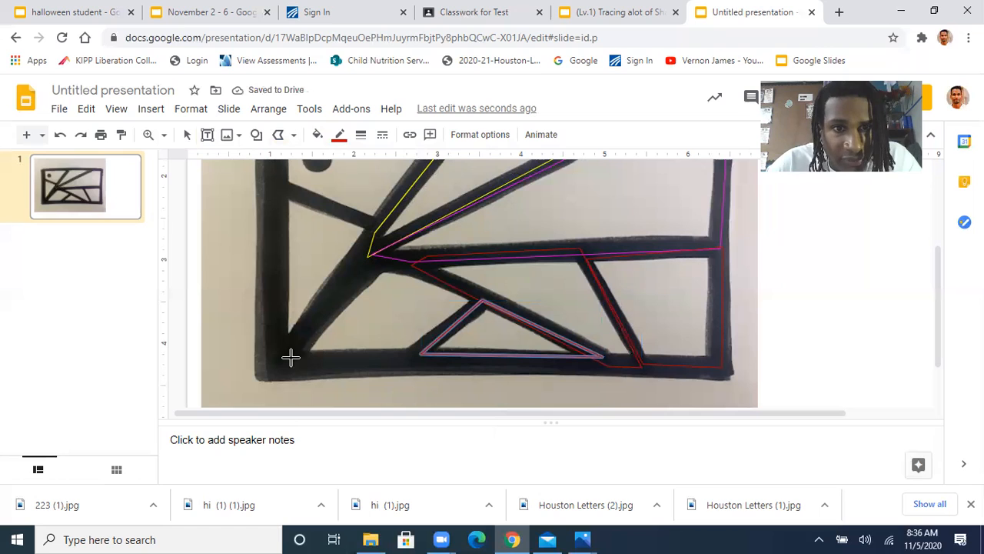
pyautogui.click(284, 360)
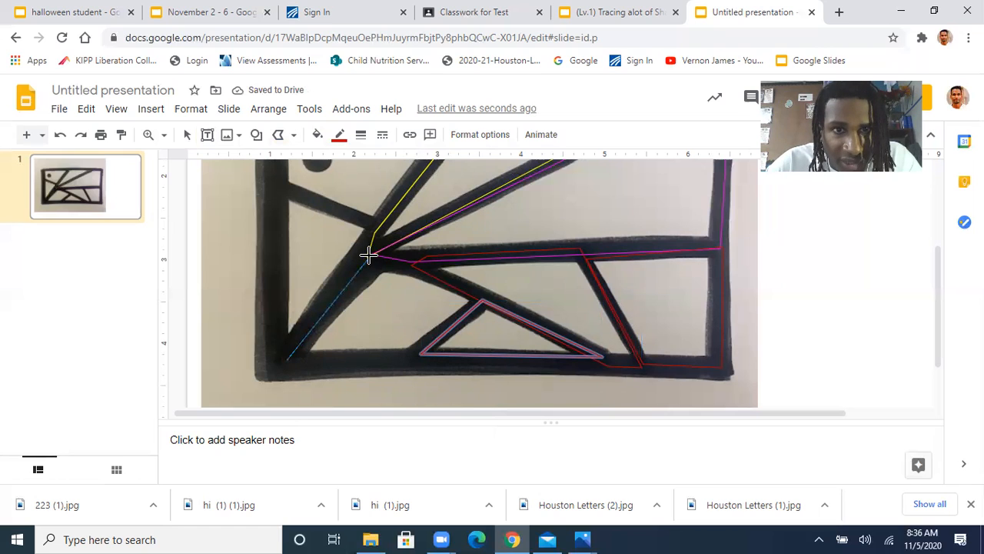
pyautogui.click(368, 255)
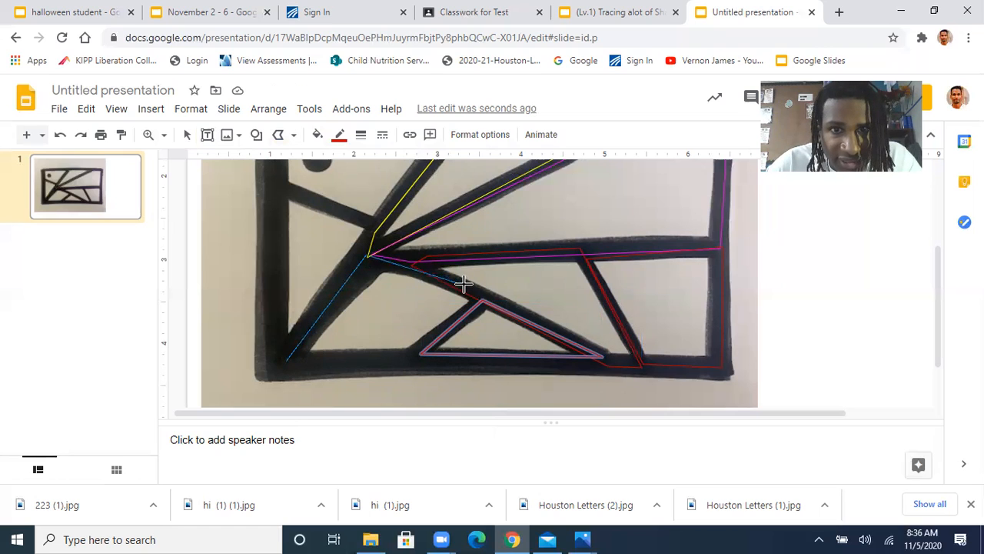
pyautogui.click(484, 303)
pyautogui.click(413, 358)
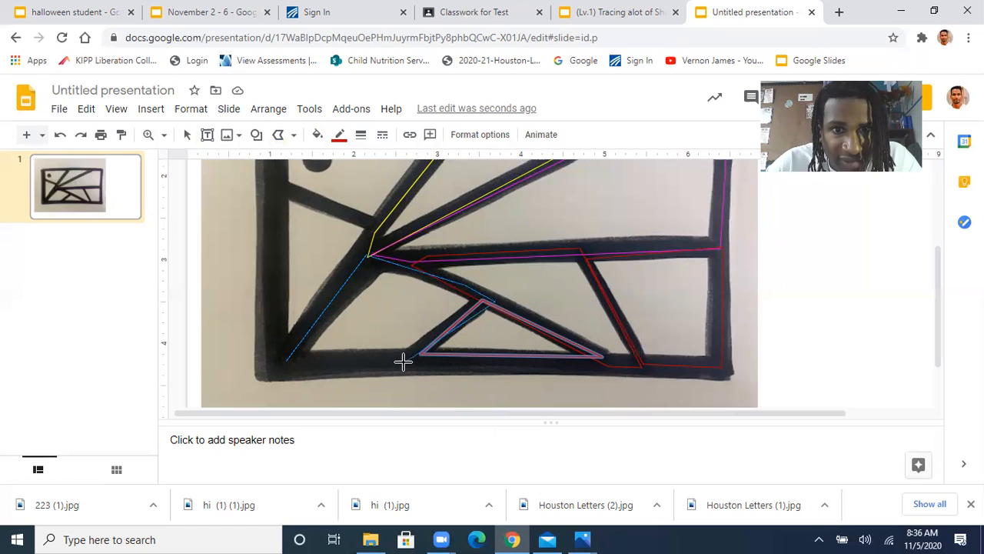
pyautogui.click(288, 366)
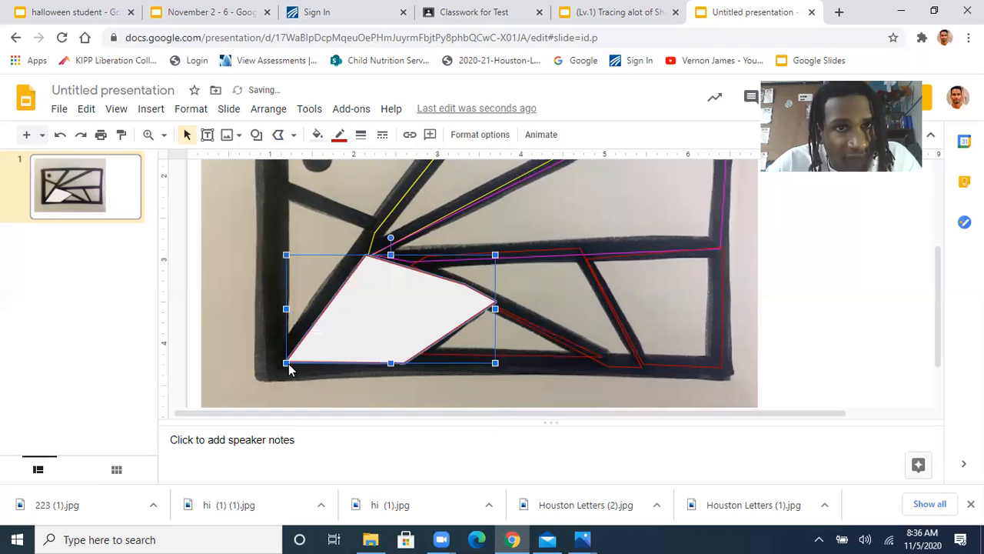
pyautogui.click(318, 139)
pyautogui.click(358, 189)
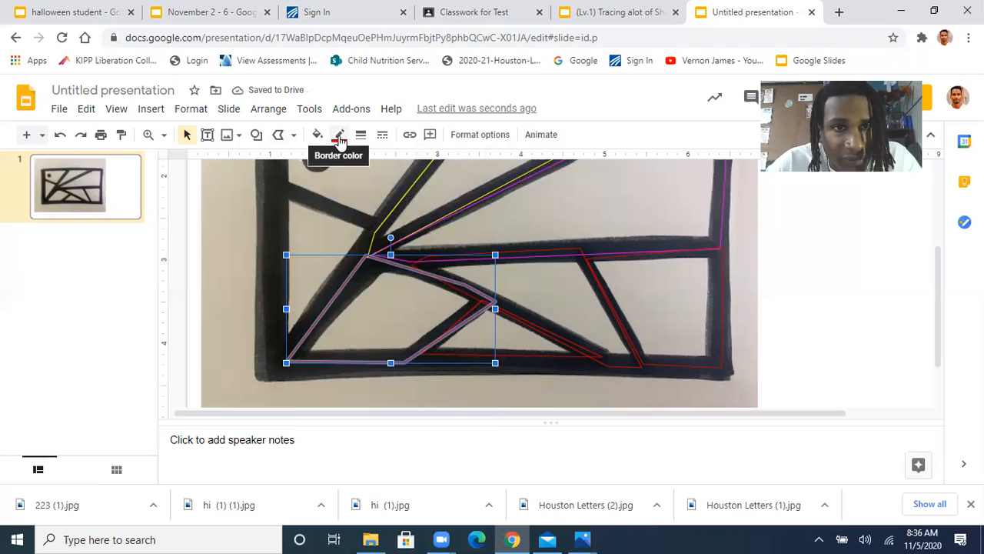
# - Trace the triangular section along the drawing's left edge as a closed Polyline shape and make its fill transparent
pyautogui.click(278, 136)
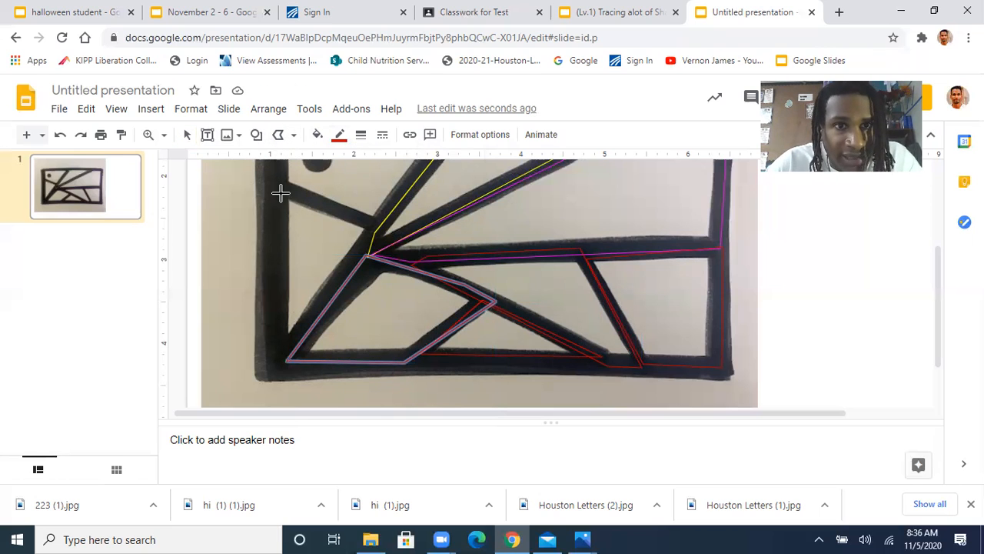
pyautogui.click(274, 186)
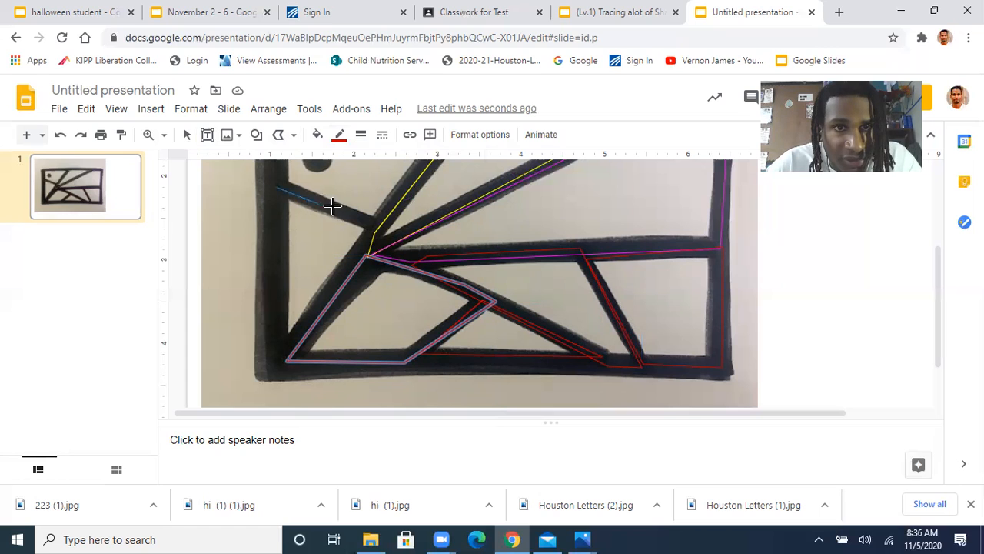
pyautogui.click(381, 227)
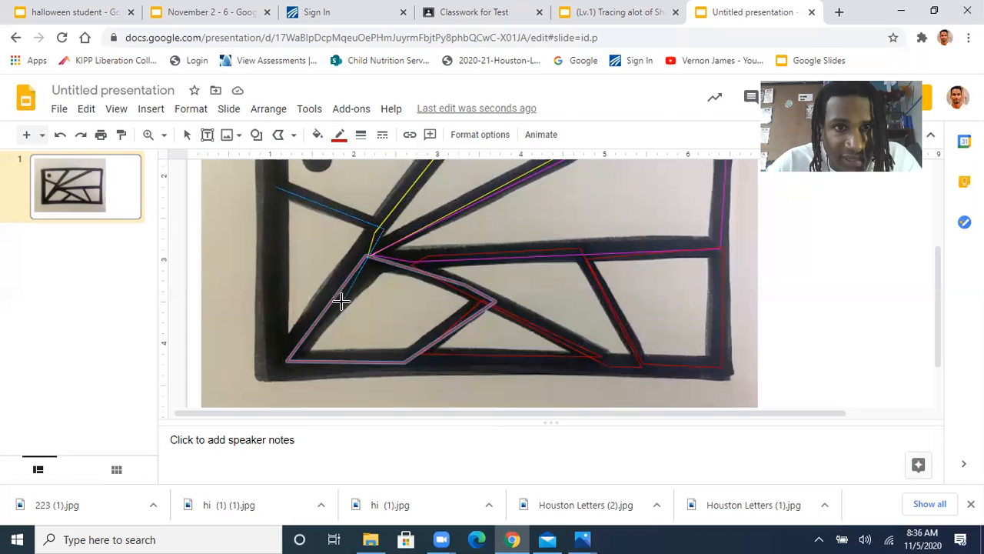
pyautogui.click(286, 350)
pyautogui.click(273, 336)
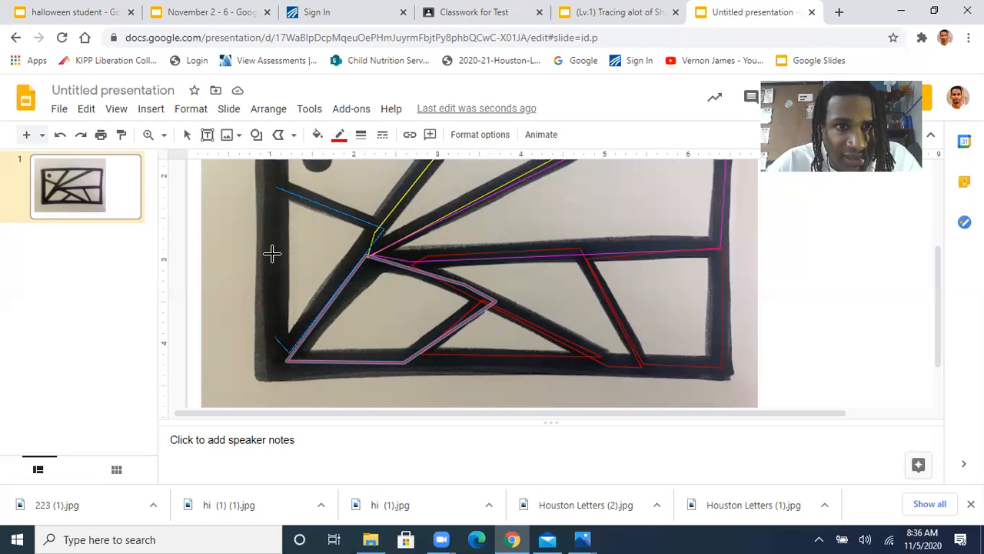
pyautogui.click(273, 188)
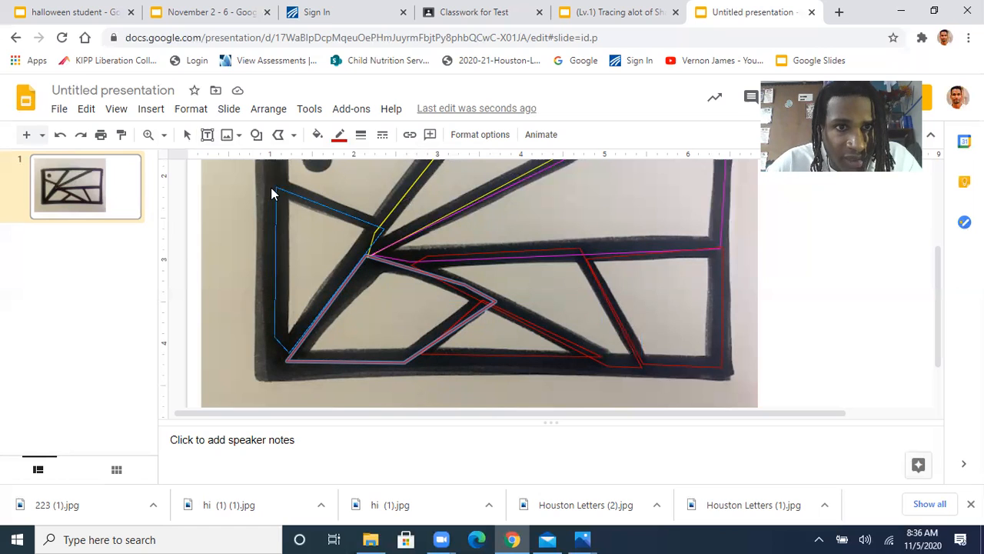
pyautogui.click(320, 143)
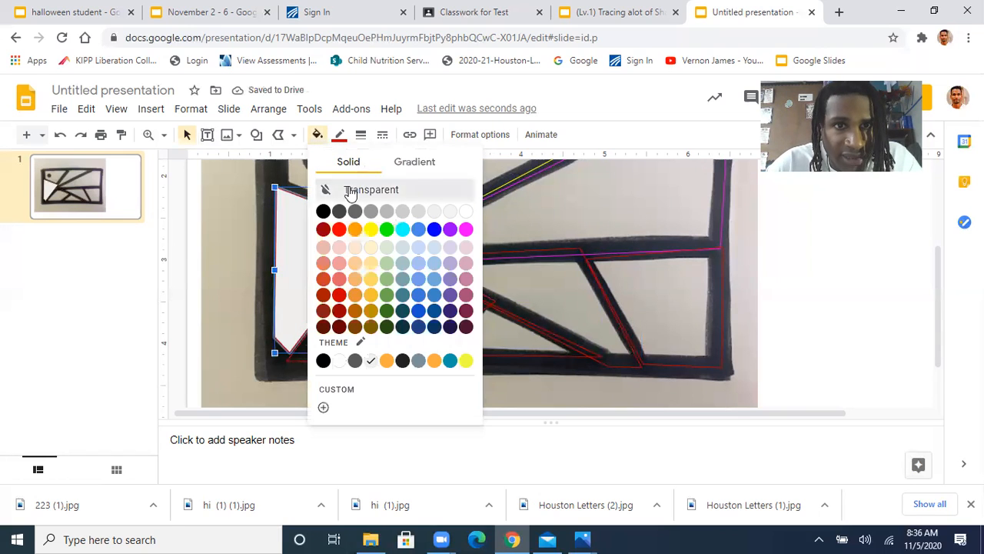
pyautogui.click(347, 188)
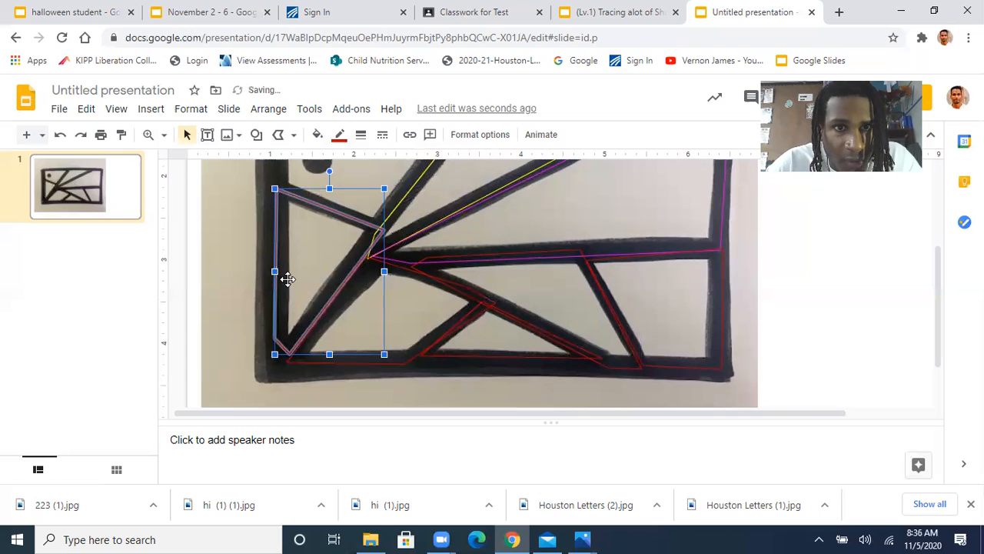
# - Trace the upper-left section around the black dot as a closed Polyline shape, make its fill transparent, and deselect it
pyautogui.scroll(3, 287, 280)
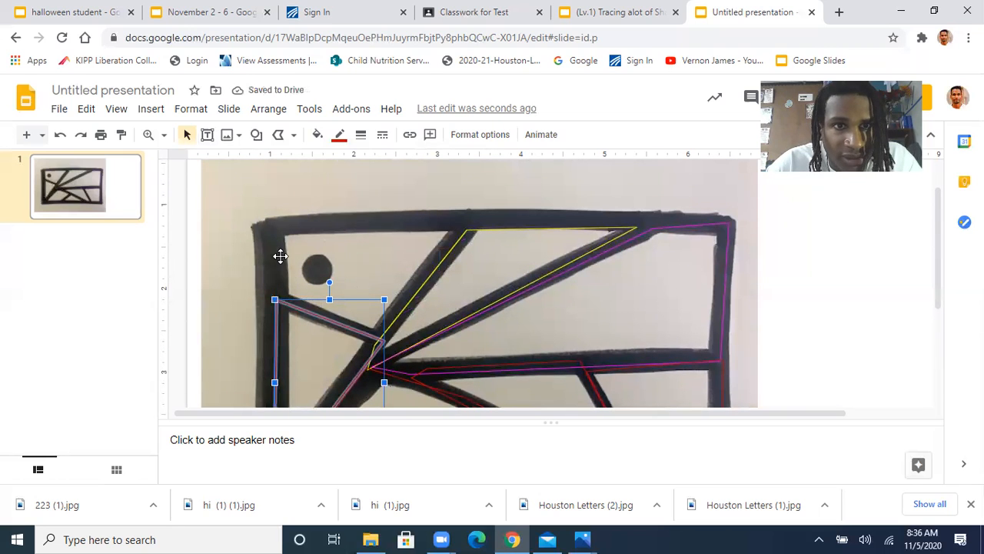
pyautogui.click(279, 139)
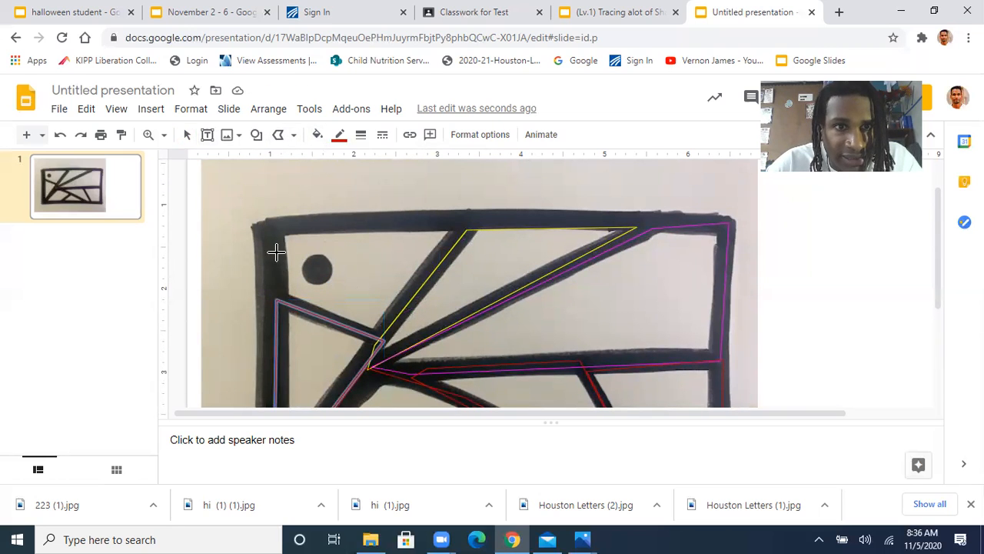
pyautogui.moveTo(273, 228)
pyautogui.mouseDown()
pyautogui.moveTo(469, 219)
pyautogui.moveTo(406, 315)
pyautogui.moveTo(376, 339)
pyautogui.mouseUp()
pyautogui.click(376, 339)
pyautogui.click(274, 297)
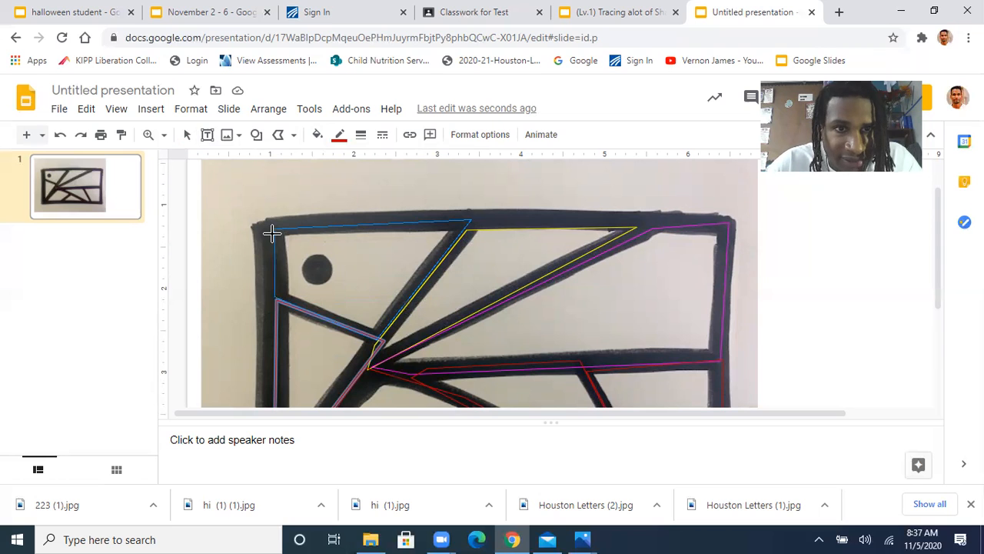
pyautogui.click(272, 232)
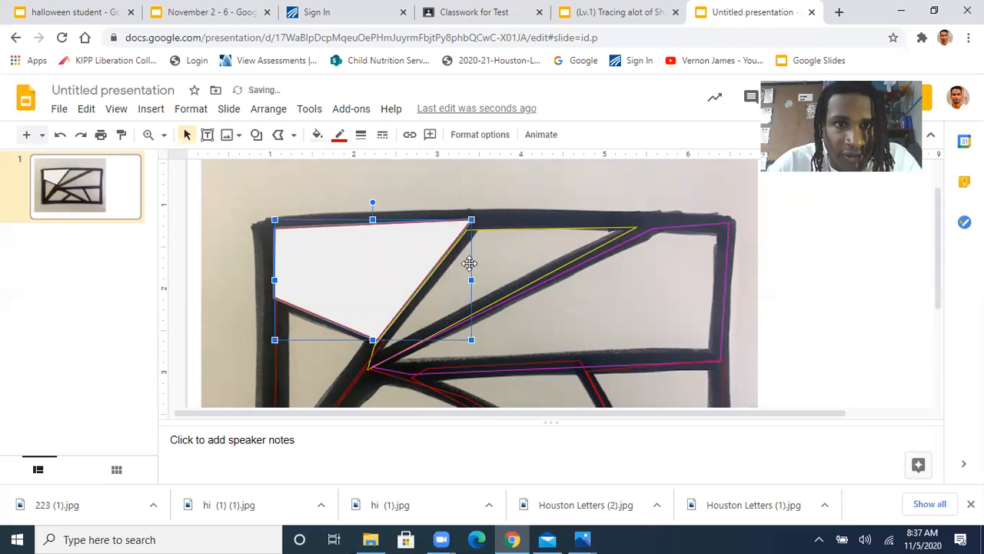
pyautogui.click(316, 136)
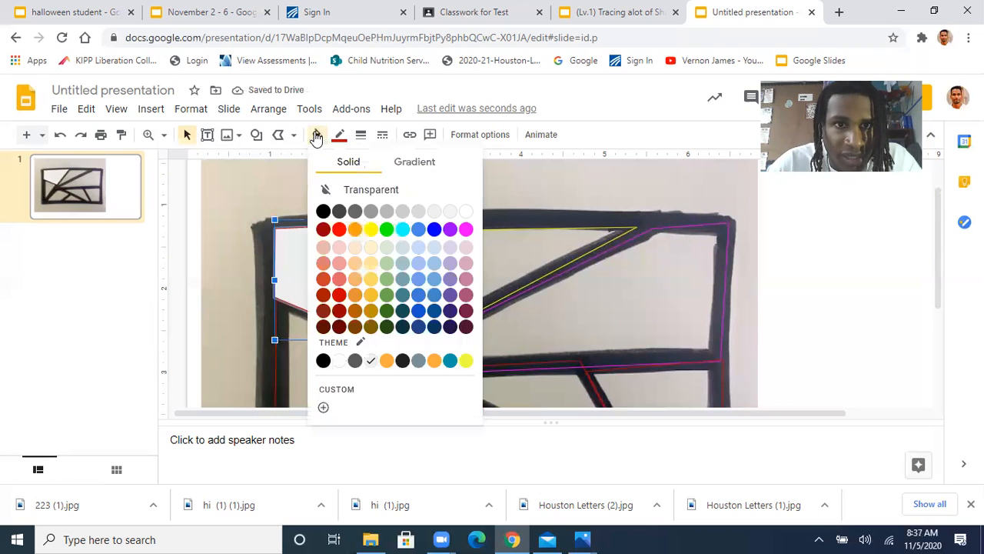
pyautogui.click(360, 184)
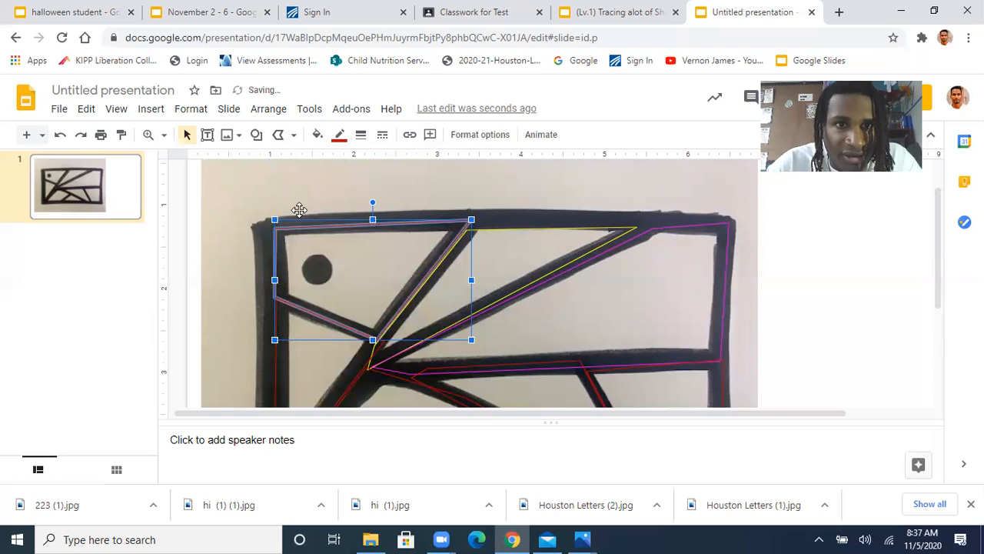
pyautogui.click(243, 248)
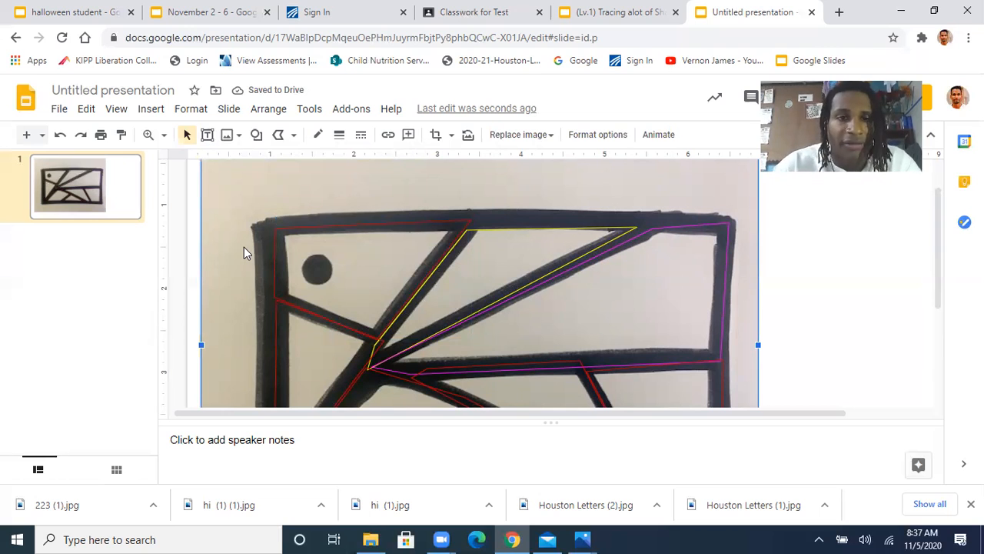
# - Fill the yellow-bordered upper-middle shape with solid yellow and deselect it
pyautogui.click(475, 281)
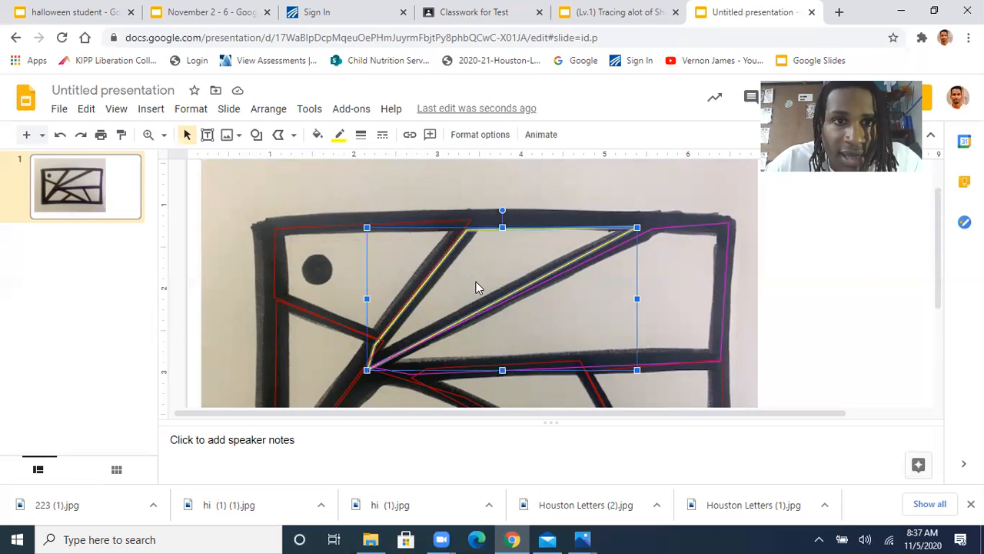
pyautogui.click(317, 136)
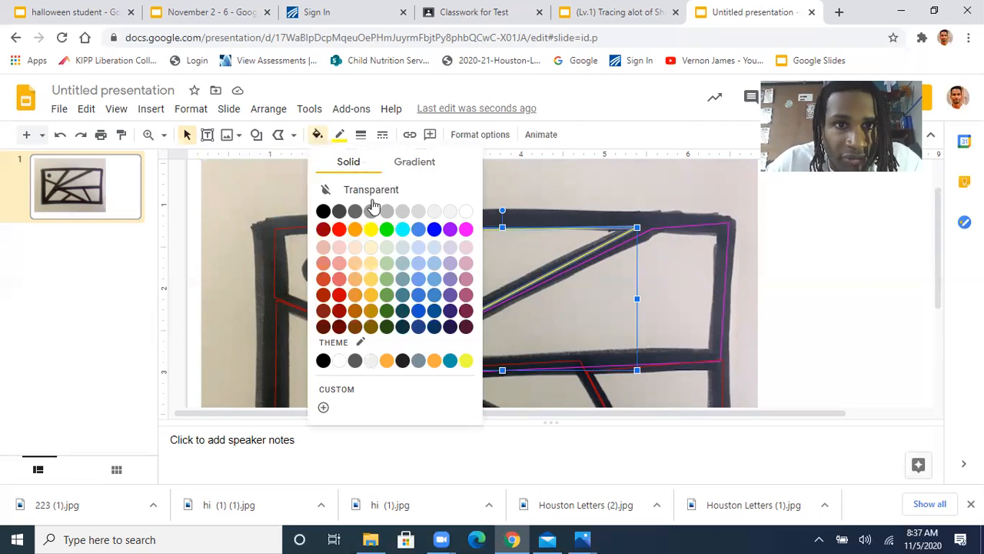
pyautogui.click(372, 228)
pyautogui.click(298, 196)
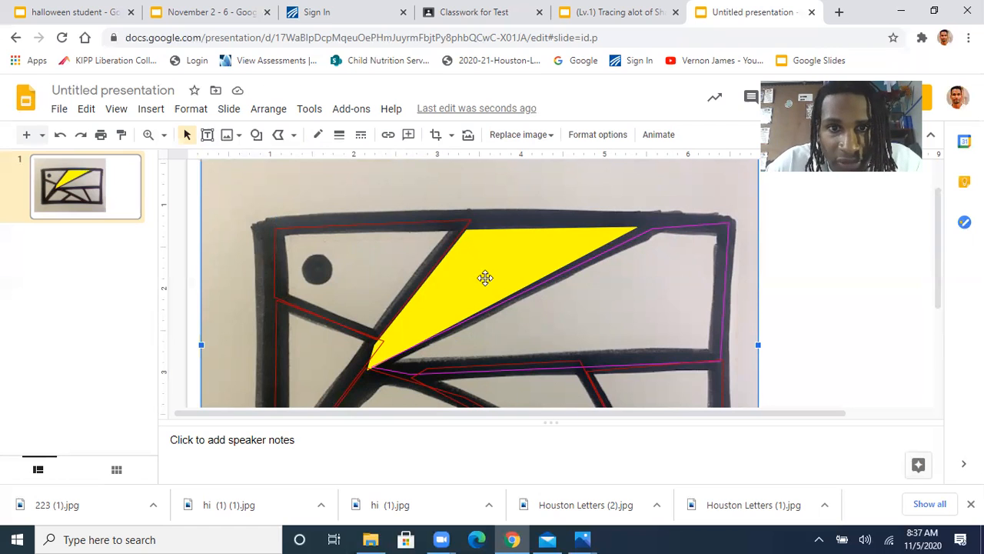
# - Return the yellow-filled upper-middle shape to a transparent fill
pyautogui.press('Tab')
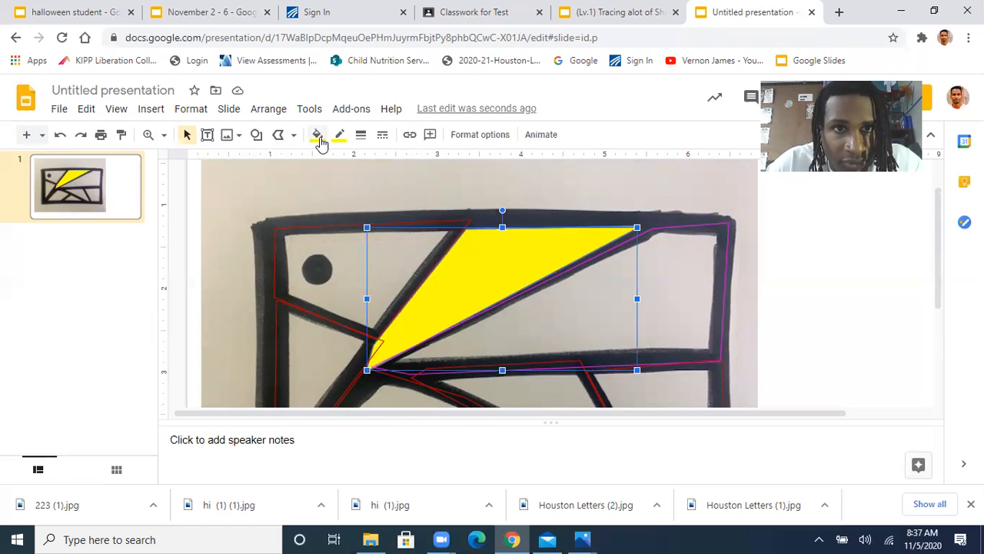
pyautogui.click(317, 134)
pyautogui.click(352, 189)
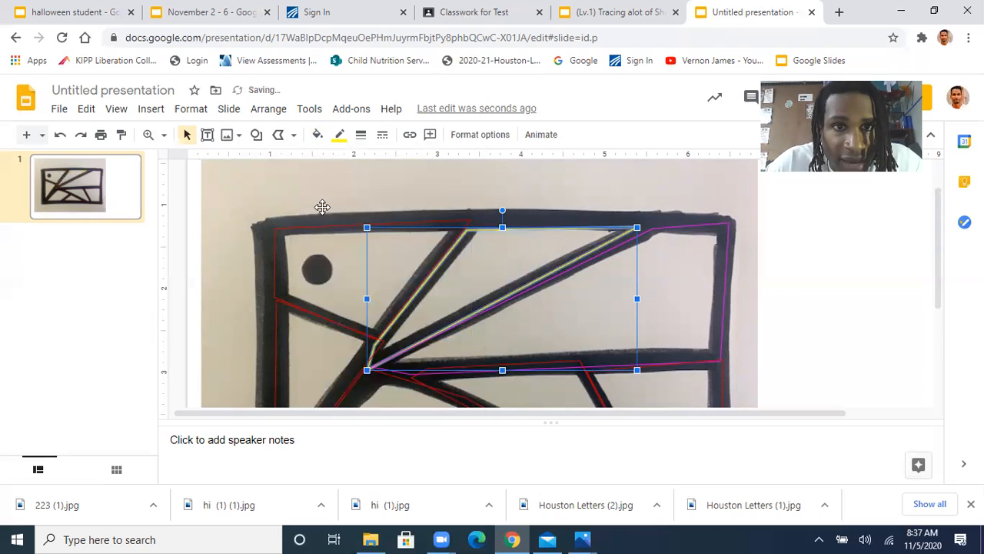